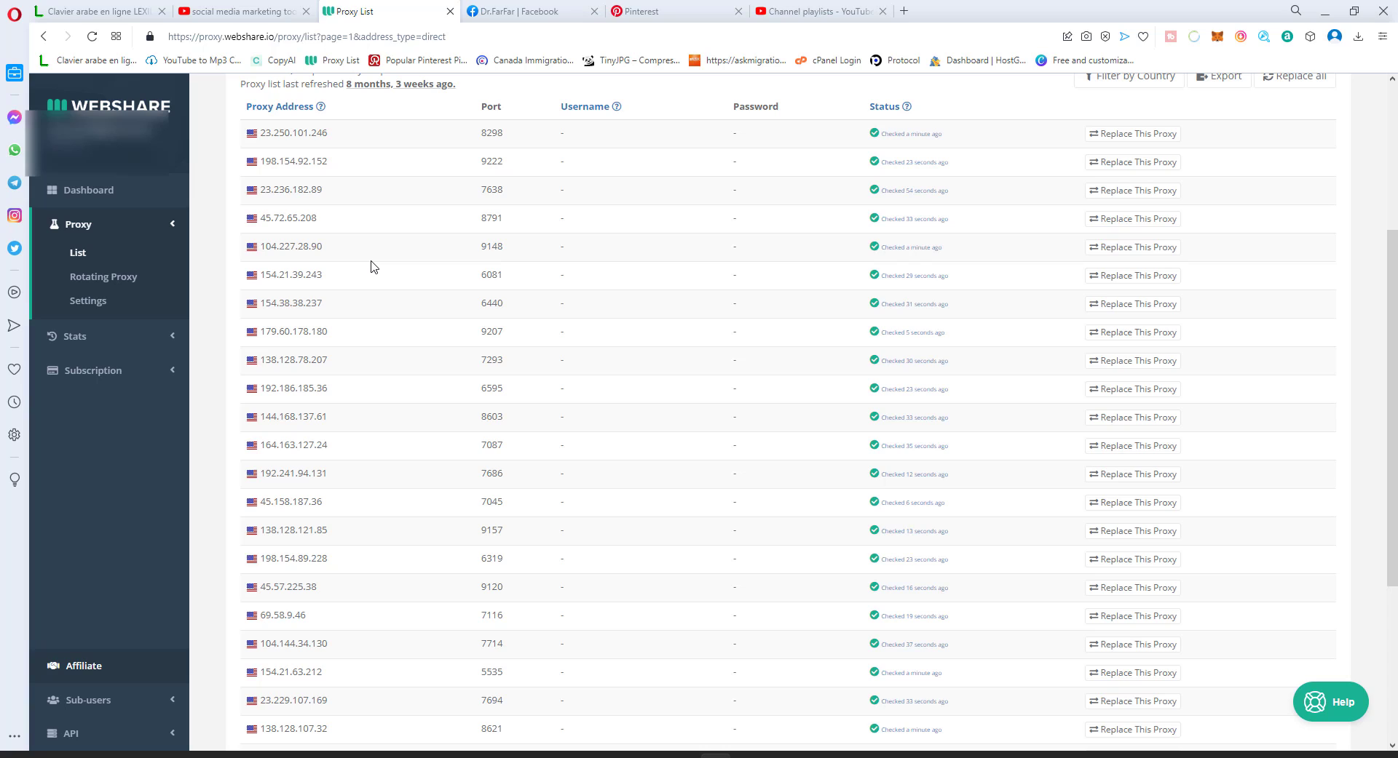
Step: Scroll through Webshare's list of 1,000 US proxies and their ports
{"action": "scroll", "coordinate": [640, 295], "scroll_direction": "up", "scroll_amount": 3}
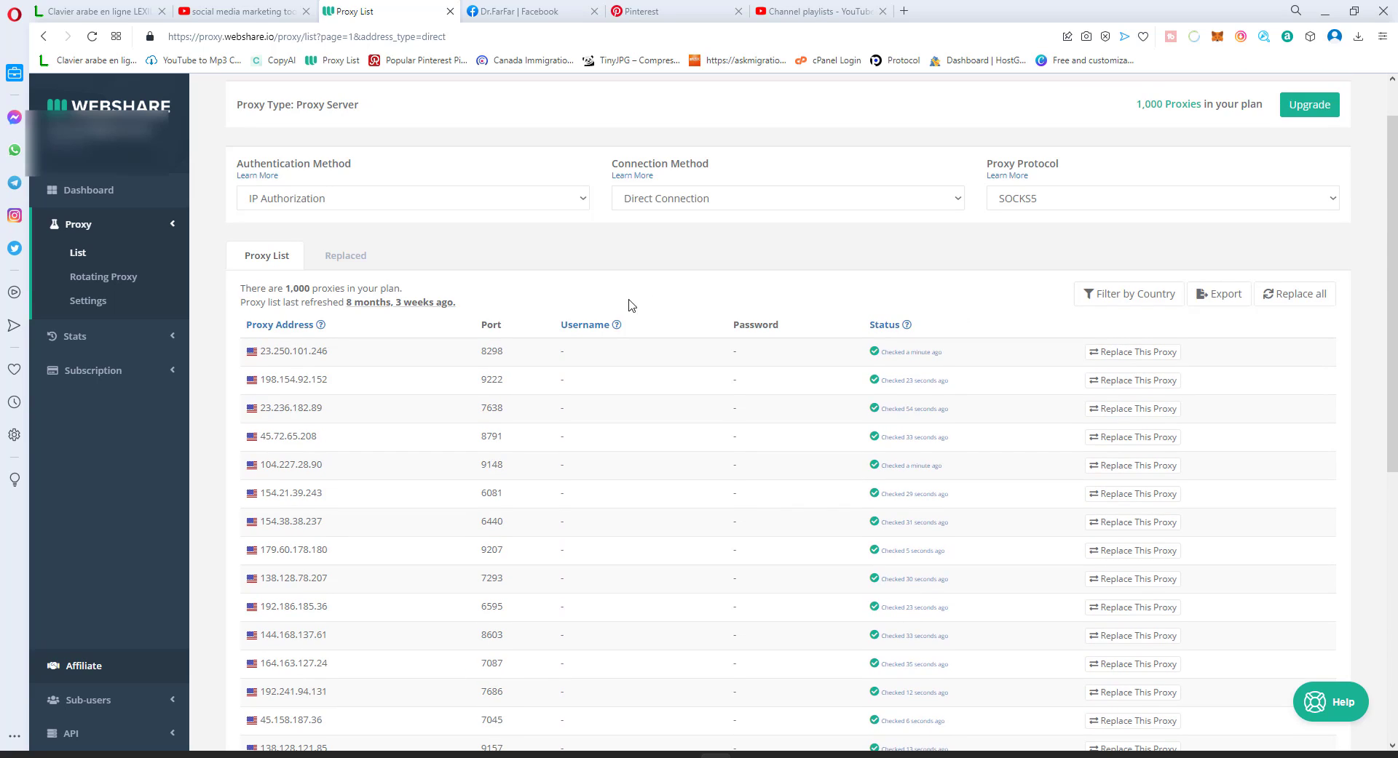
{"action": "scroll", "coordinate": [624, 315], "scroll_direction": "down", "scroll_amount": 3}
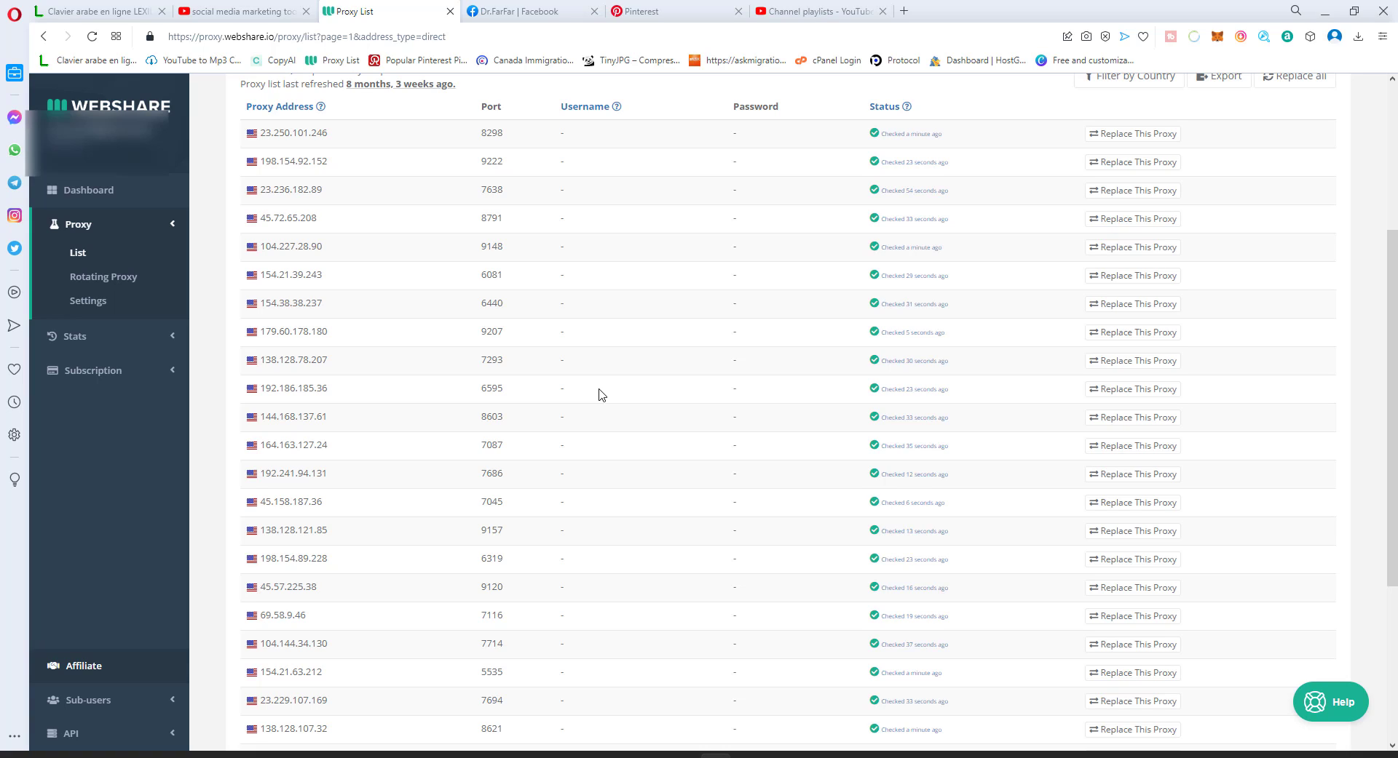
{"action": "left_click", "coordinate": [509, 12]}
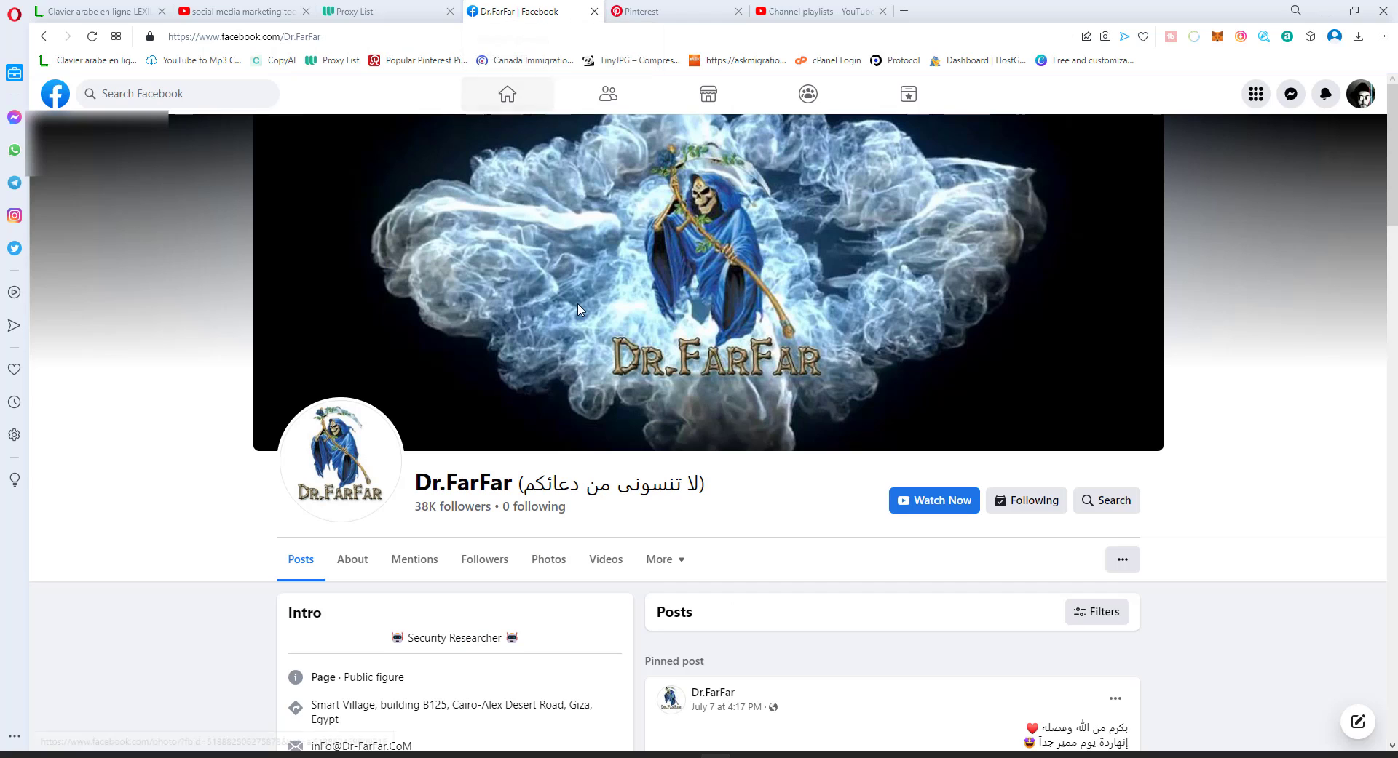
{"action": "scroll", "coordinate": [455, 333], "scroll_direction": "down", "scroll_amount": 3}
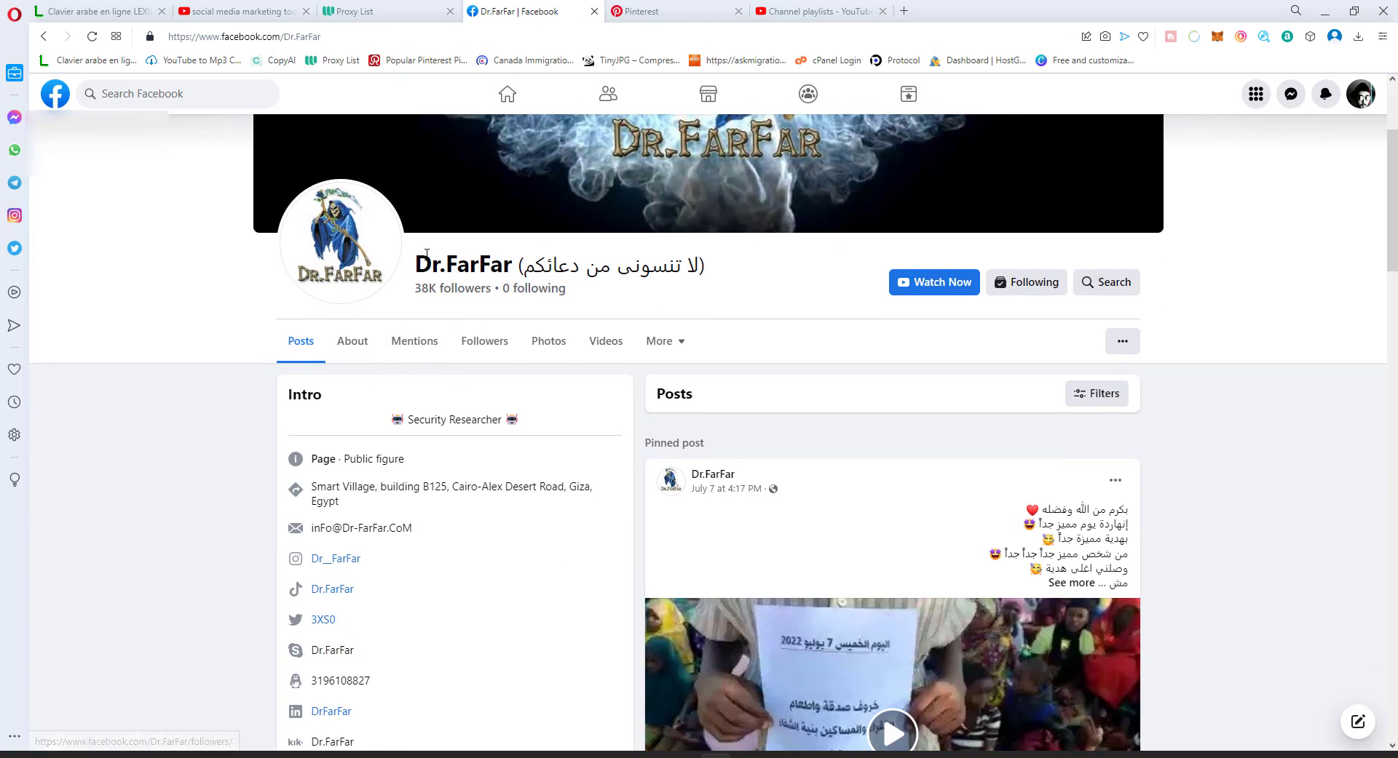
{"action": "left_click_drag", "start_coordinate": [416, 265], "coordinate": [514, 263]}
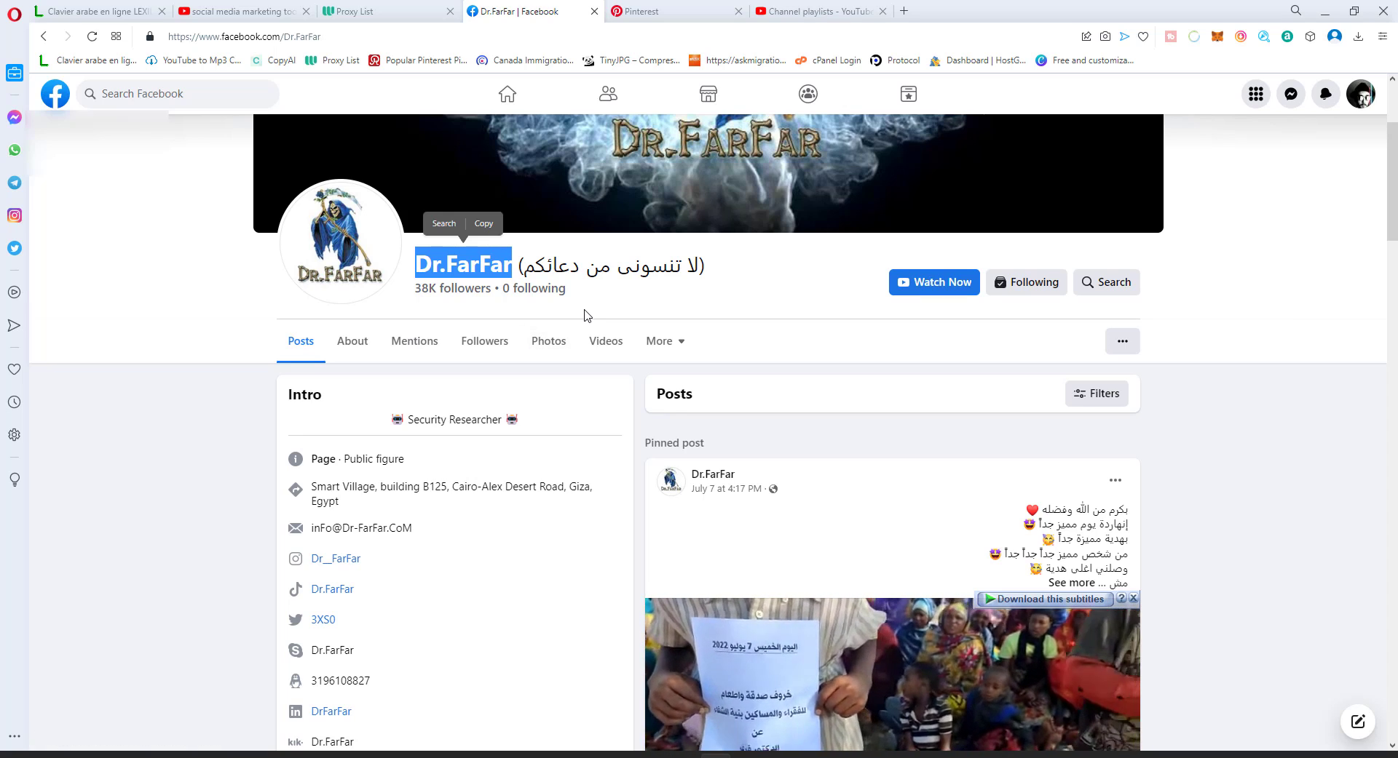
Step: Review the Pinterest Analytics overview's audience figures and the account's profile
{"action": "left_click", "coordinate": [648, 24]}
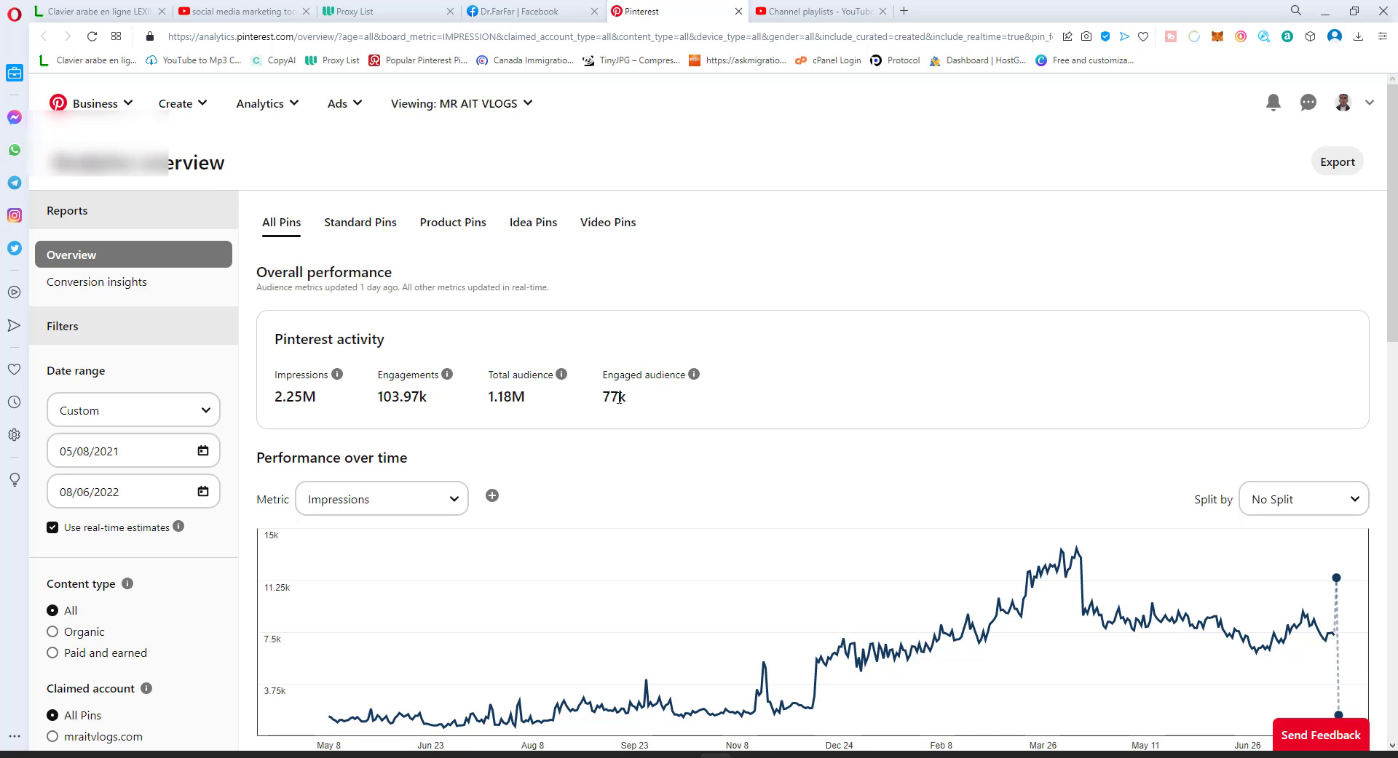
{"action": "left_click_drag", "start_coordinate": [648, 408], "coordinate": [487, 398]}
{"action": "left_click_drag", "start_coordinate": [258, 458], "coordinate": [811, 437]}
{"action": "scroll", "coordinate": [702, 468], "scroll_direction": "down", "scroll_amount": 5}
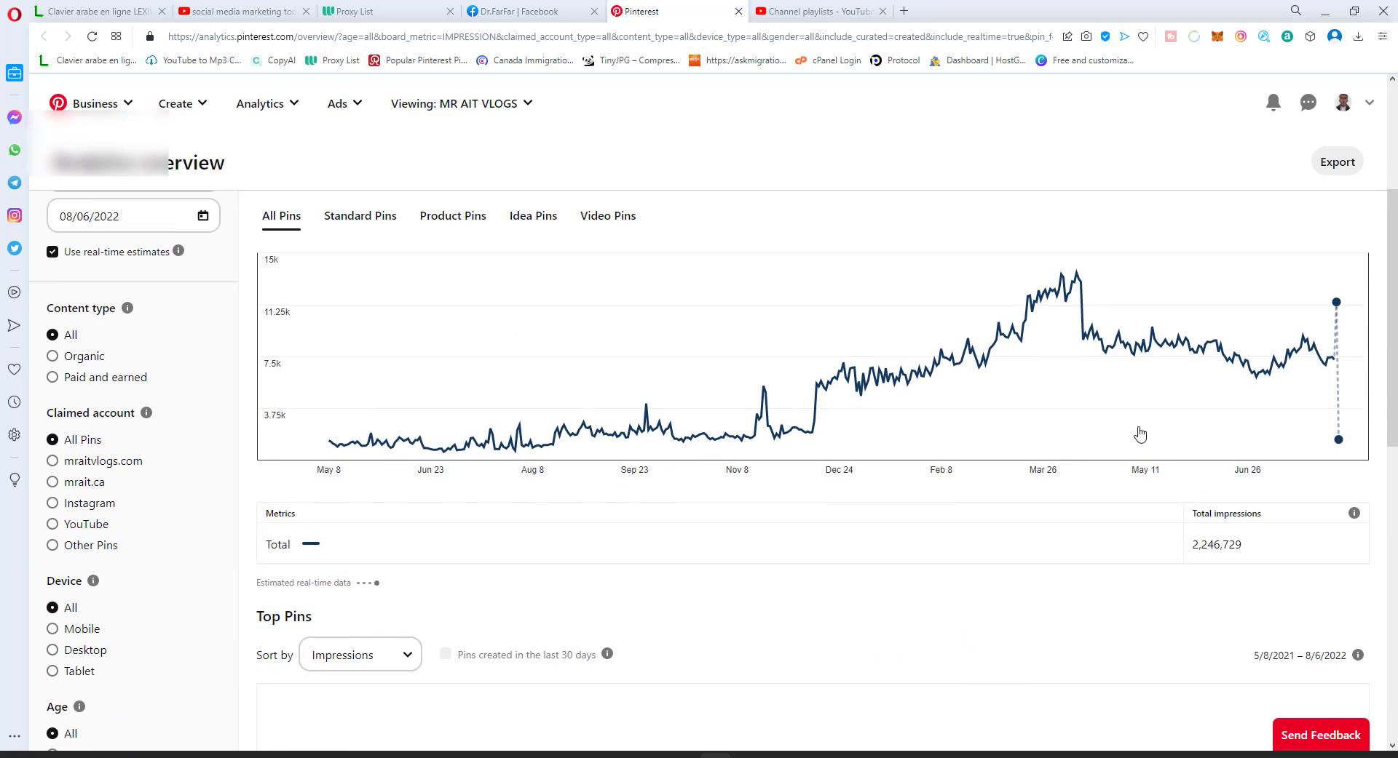
{"action": "scroll", "coordinate": [1142, 403], "scroll_direction": "up", "scroll_amount": 5}
{"action": "left_click", "coordinate": [1351, 117]}
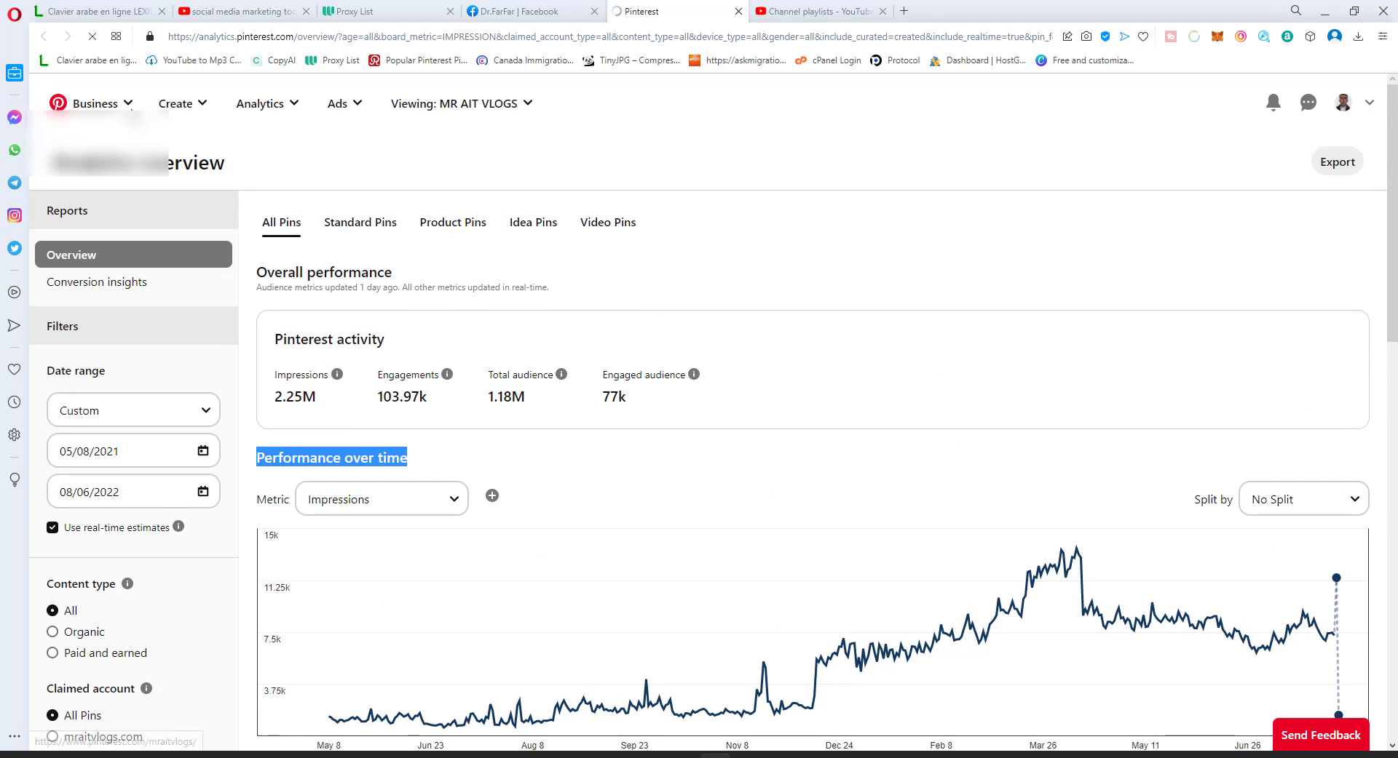
{"action": "left_click", "coordinate": [44, 36]}
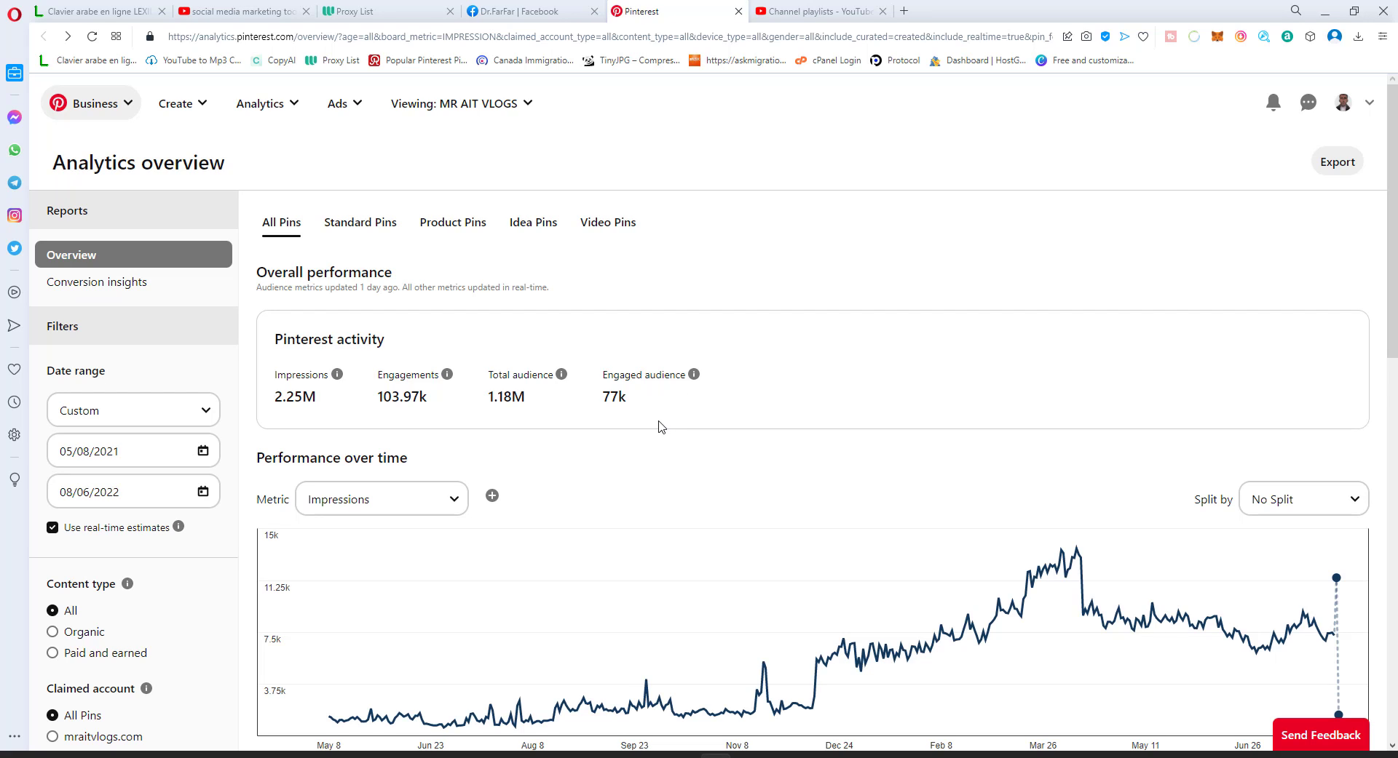
Step: Set the date range to Last 14 Days, showing 112.57k impressions
{"action": "left_click", "coordinate": [145, 411]}
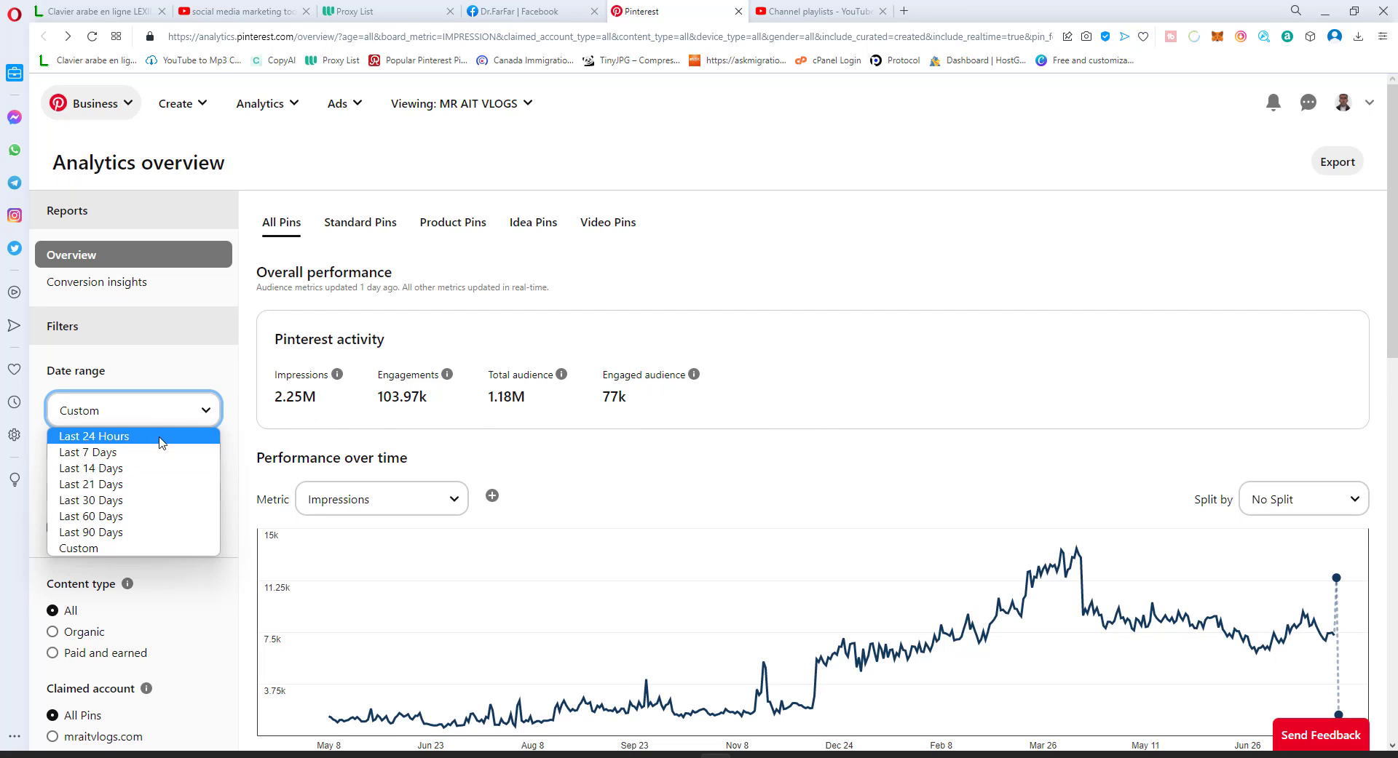
{"action": "left_click", "coordinate": [134, 469]}
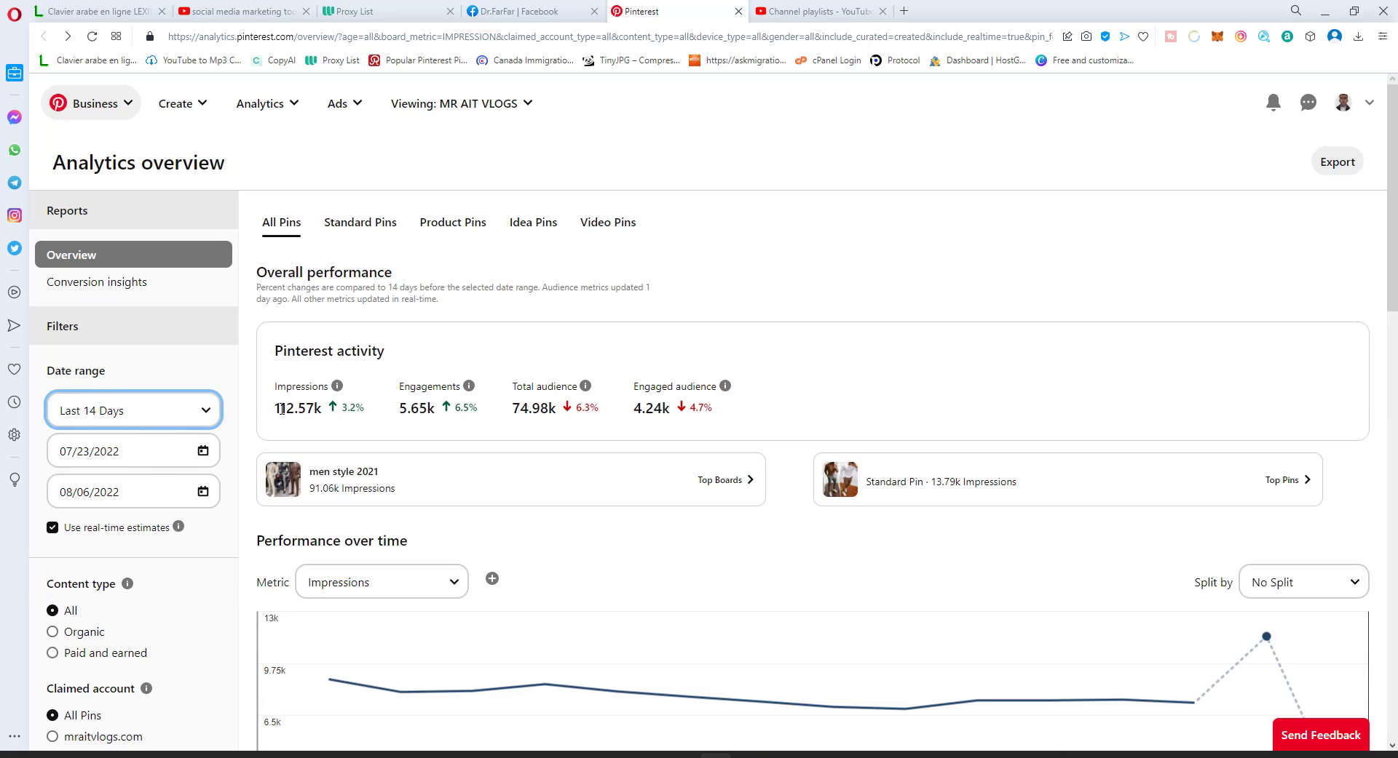
{"action": "left_click_drag", "start_coordinate": [275, 408], "coordinate": [321, 408]}
{"action": "scroll", "coordinate": [366, 337], "scroll_direction": "down", "scroll_amount": 2}
{"action": "scroll", "coordinate": [366, 337], "scroll_direction": "up", "scroll_amount": 1}
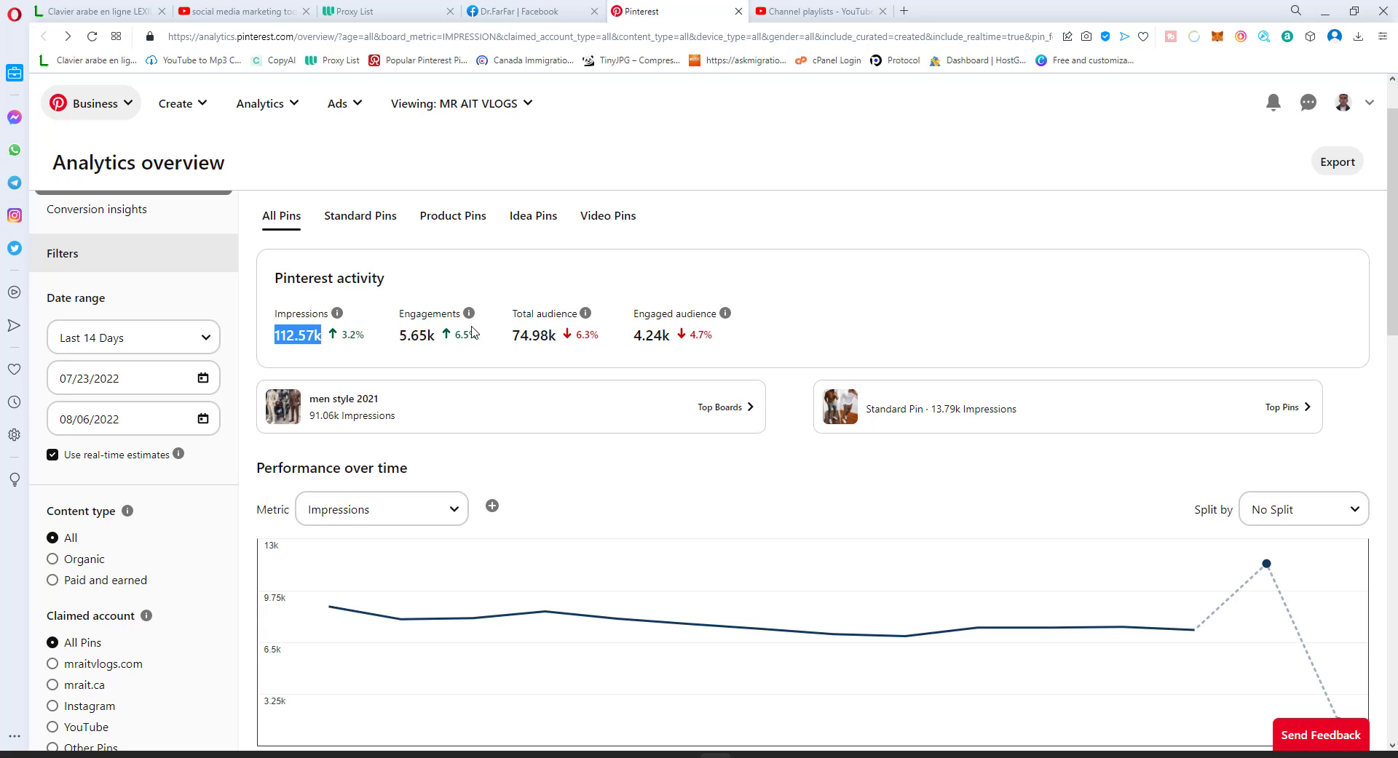
Step: Change the start date's year so the range begins 07/23/2021
{"action": "left_click", "coordinate": [206, 348]}
{"action": "left_click", "coordinate": [205, 390]}
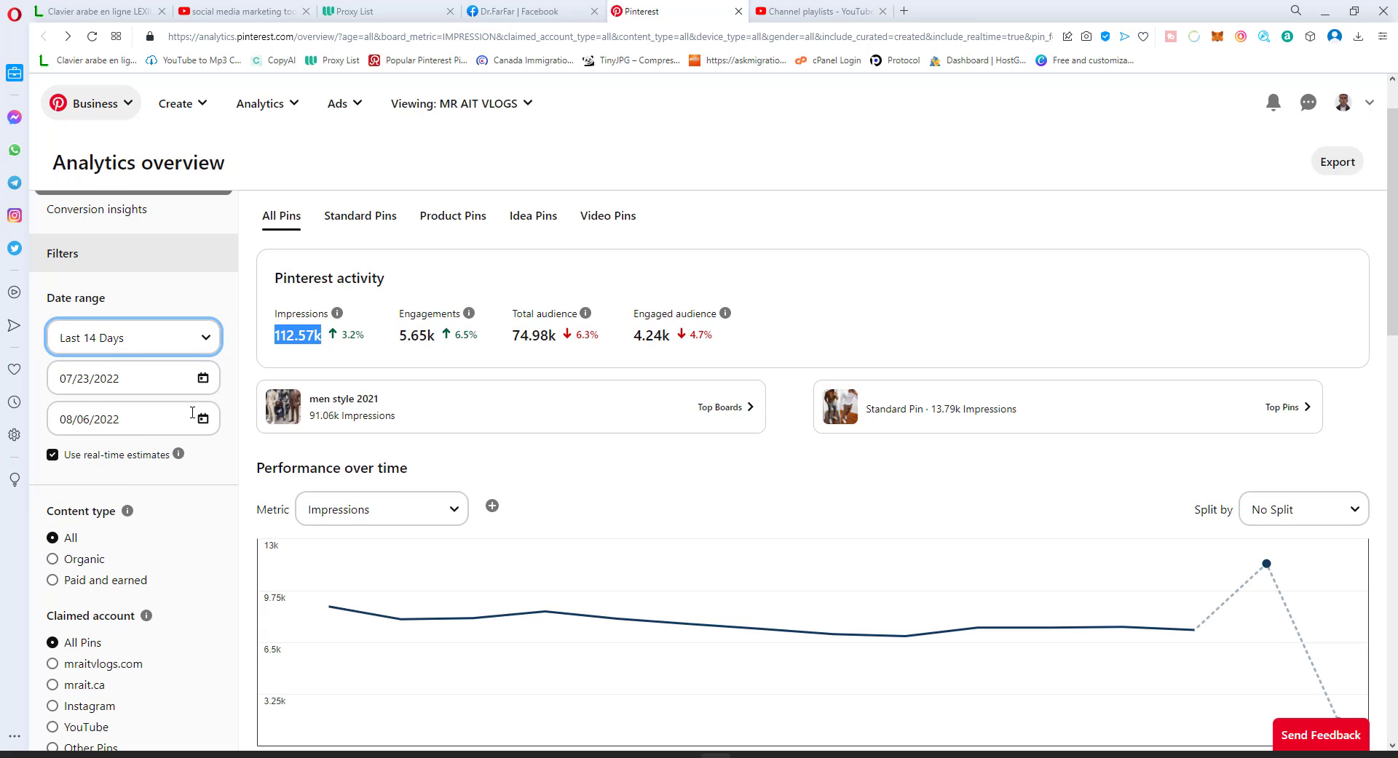
{"action": "left_click", "coordinate": [204, 386]}
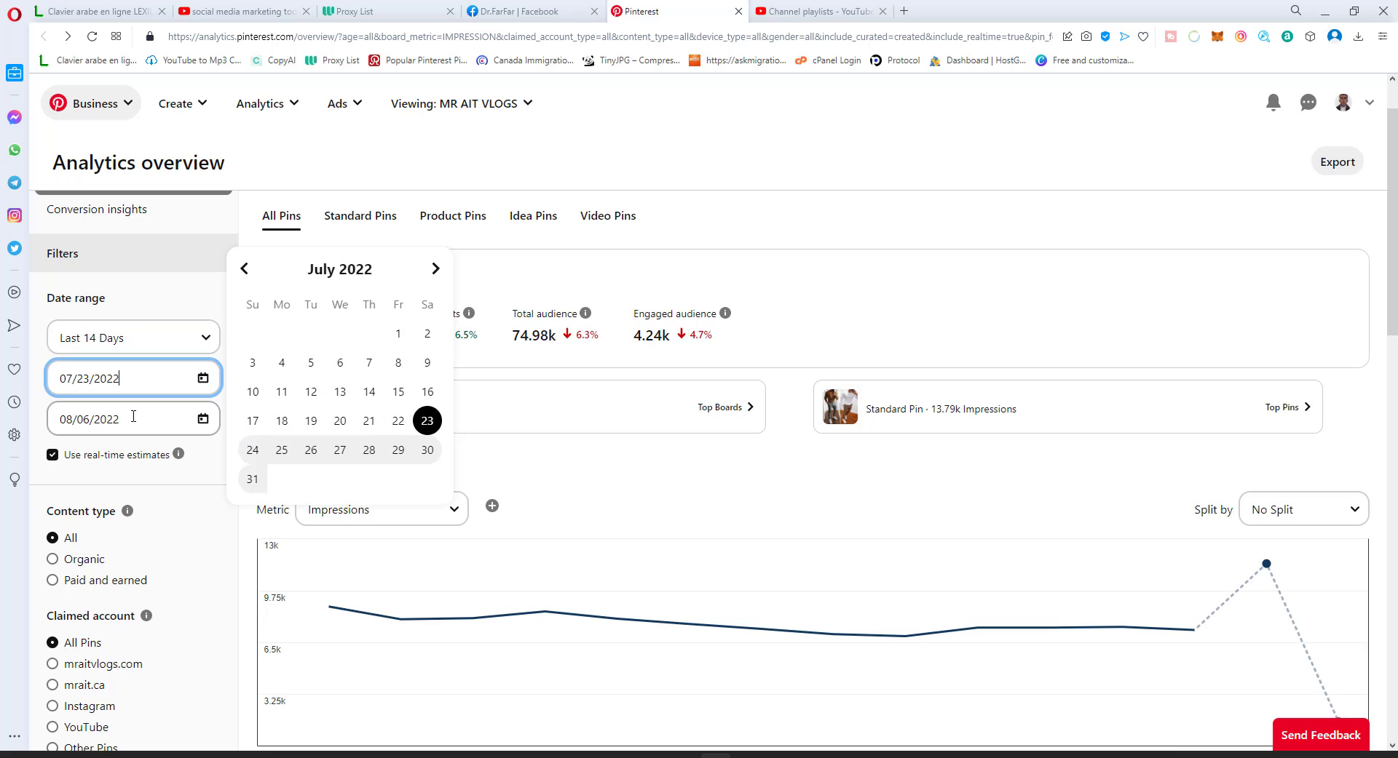
{"action": "left_click_drag", "start_coordinate": [113, 379], "coordinate": [121, 378]}
{"action": "type", "text": "1"}
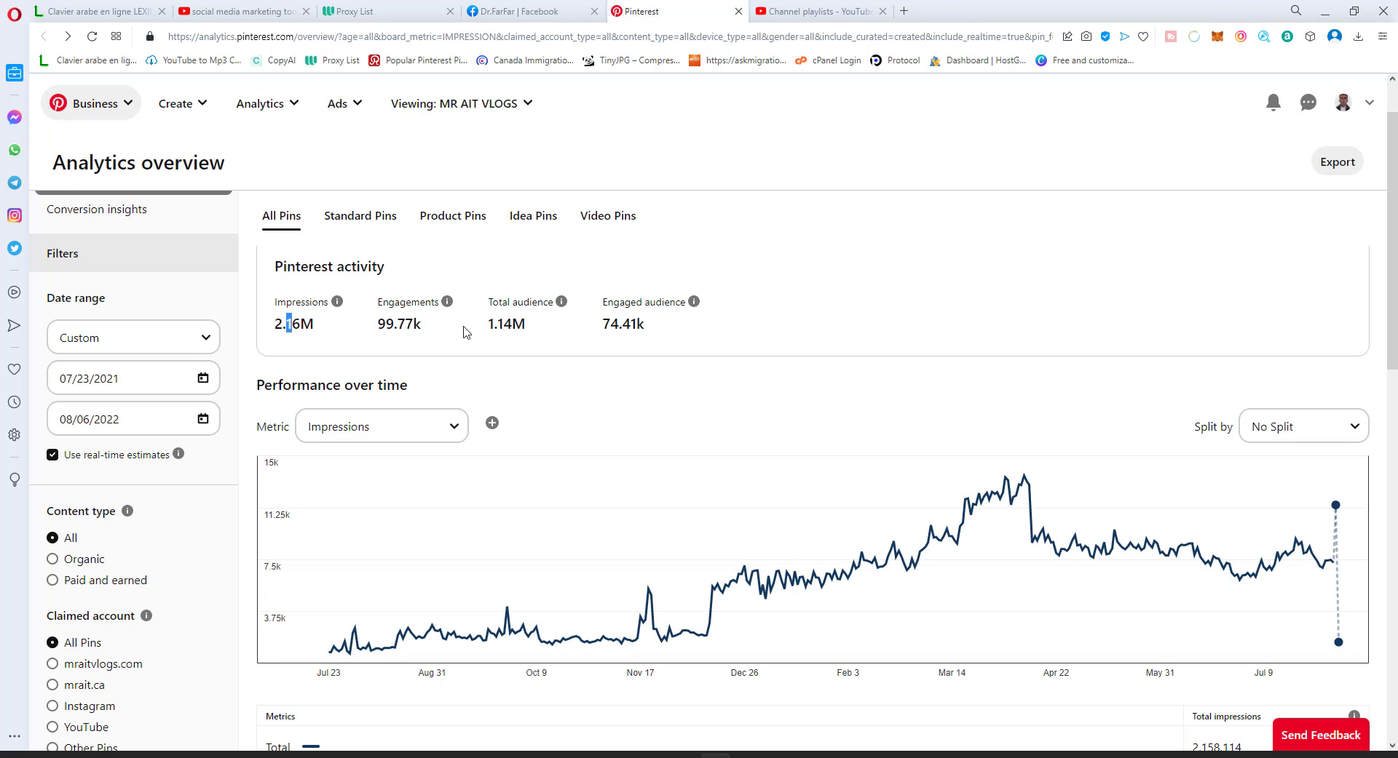
Step: Review the widened analytics chart, then return to the Facebook page tab
{"action": "scroll", "coordinate": [488, 331], "scroll_direction": "down", "scroll_amount": 4}
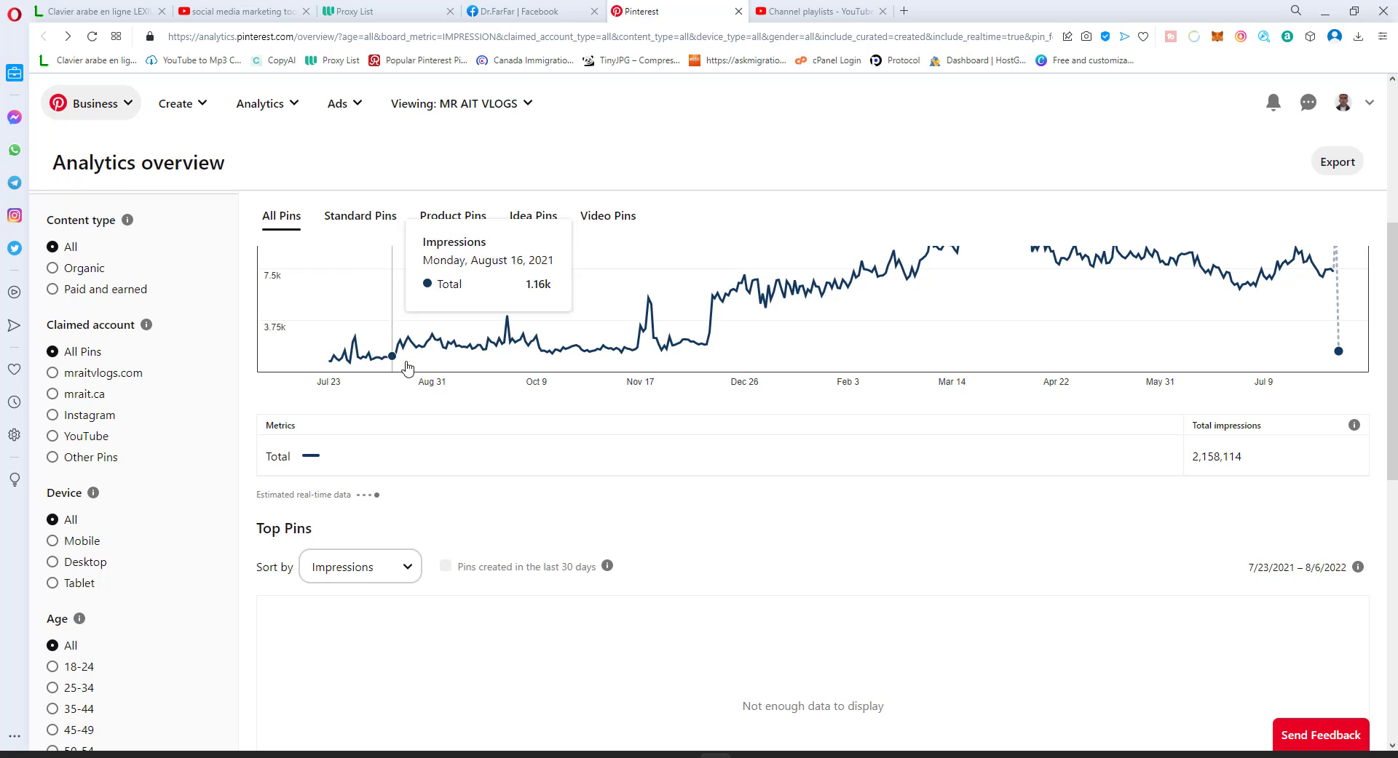
{"action": "scroll", "coordinate": [1016, 451], "scroll_direction": "up", "scroll_amount": 3}
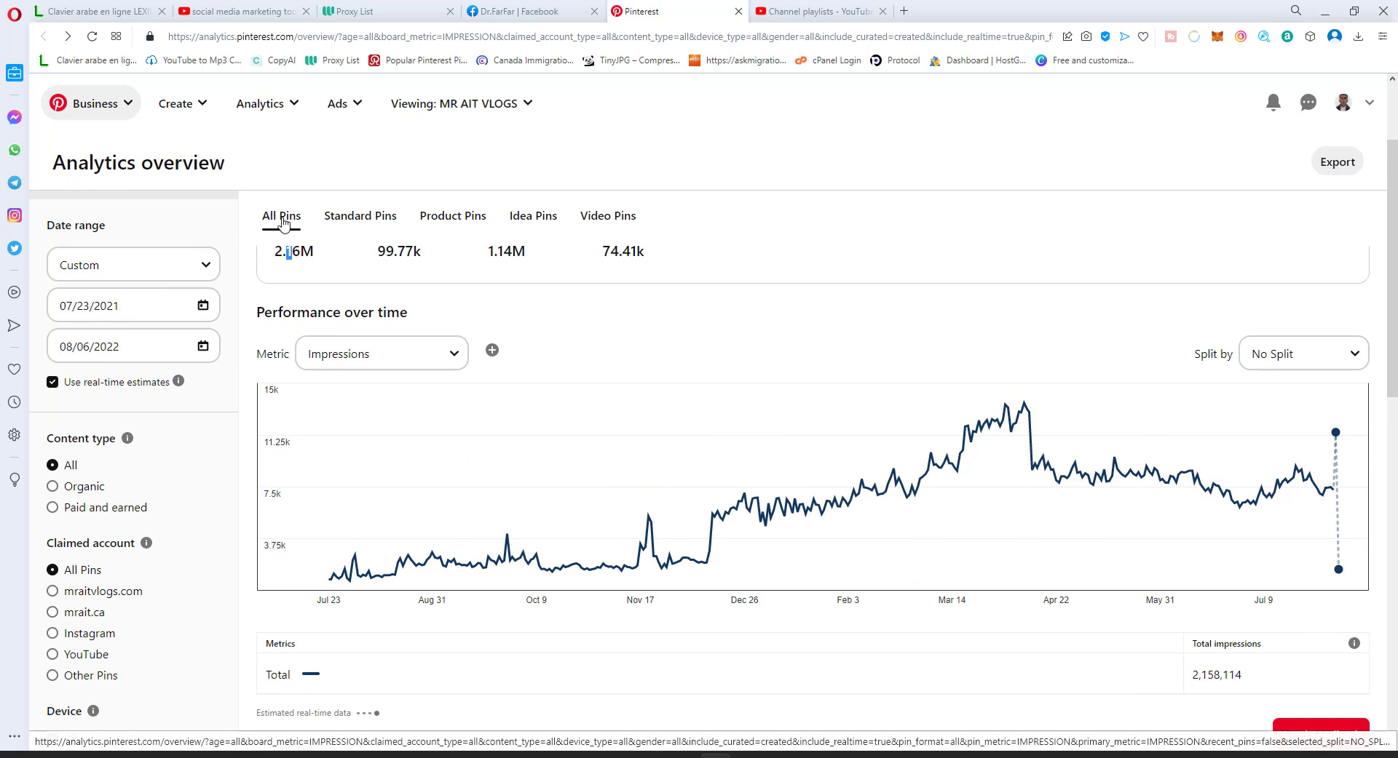
{"action": "scroll", "coordinate": [483, 315], "scroll_direction": "up", "scroll_amount": 2}
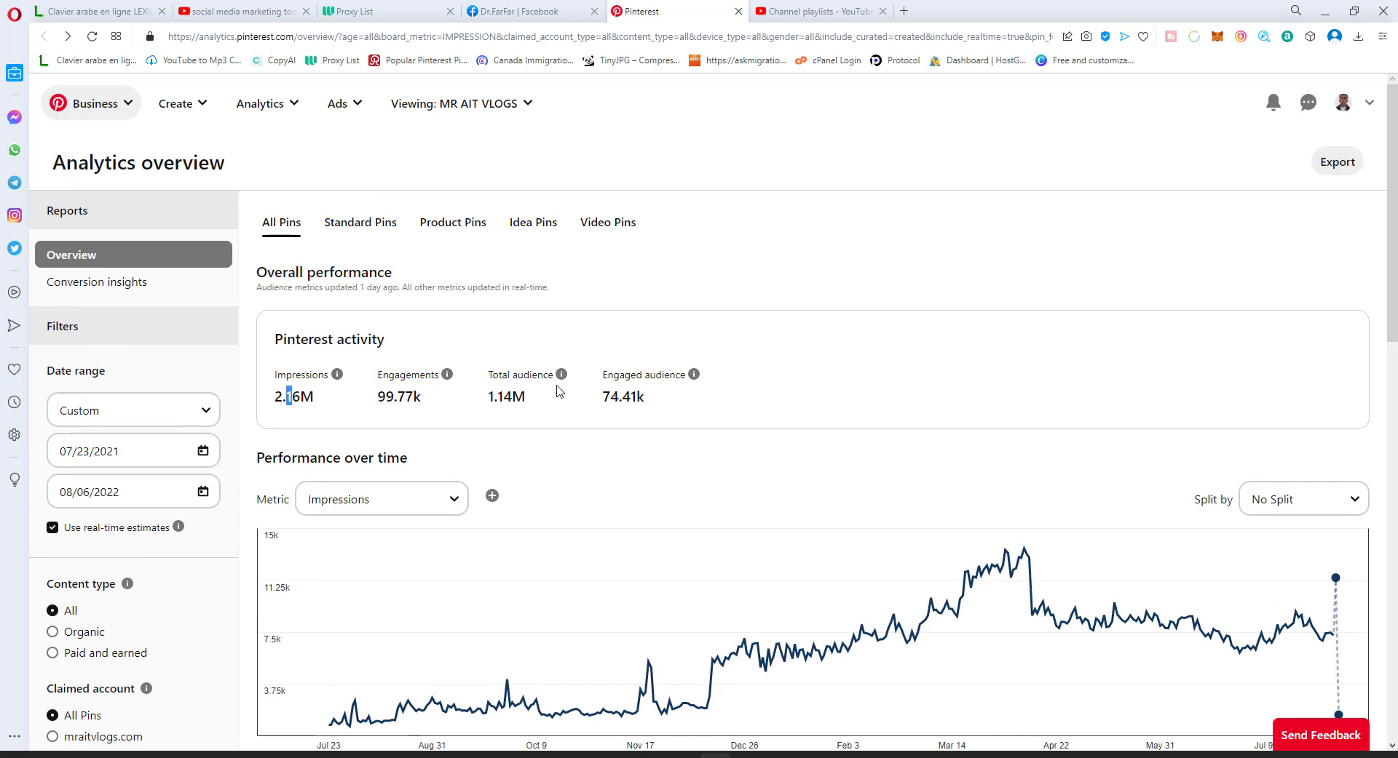
{"action": "scroll", "coordinate": [562, 393], "scroll_direction": "down", "scroll_amount": 3}
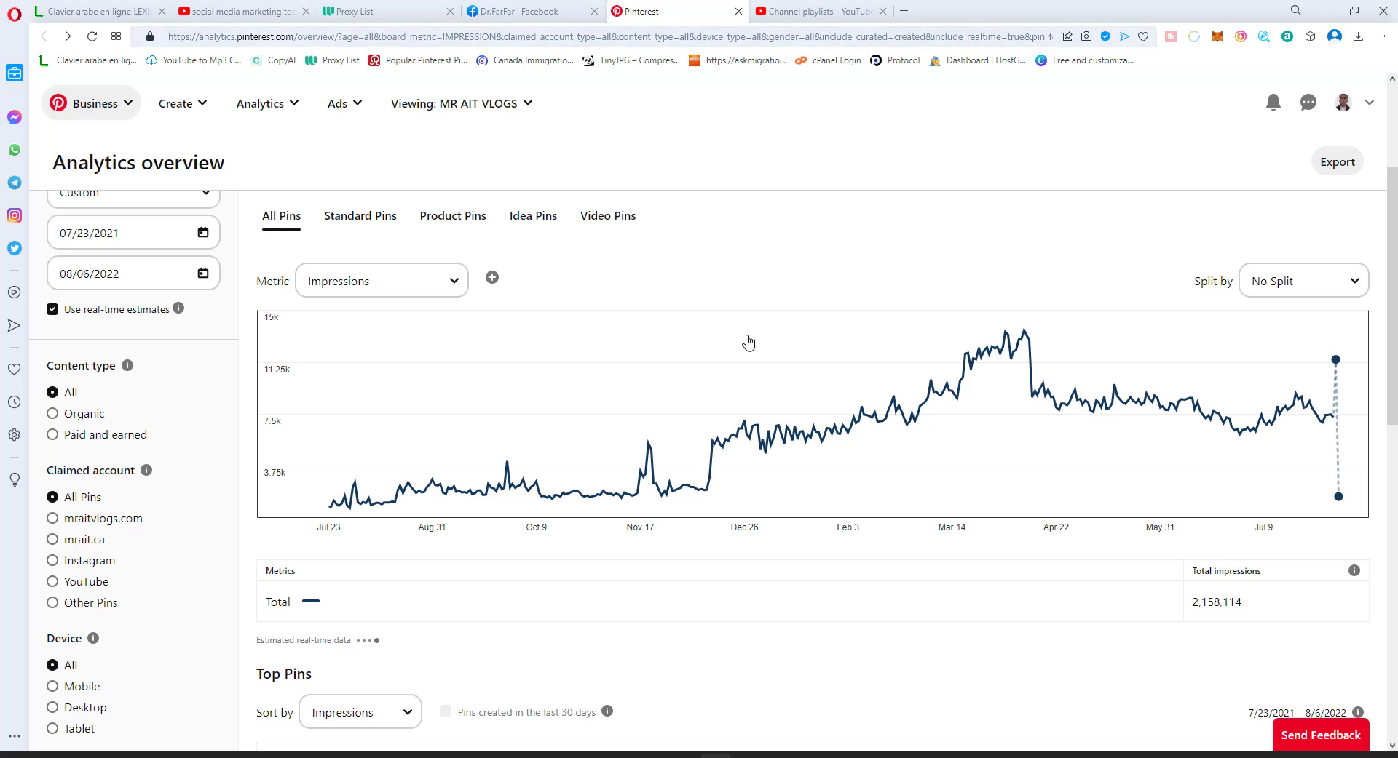
{"action": "left_click", "coordinate": [510, 11]}
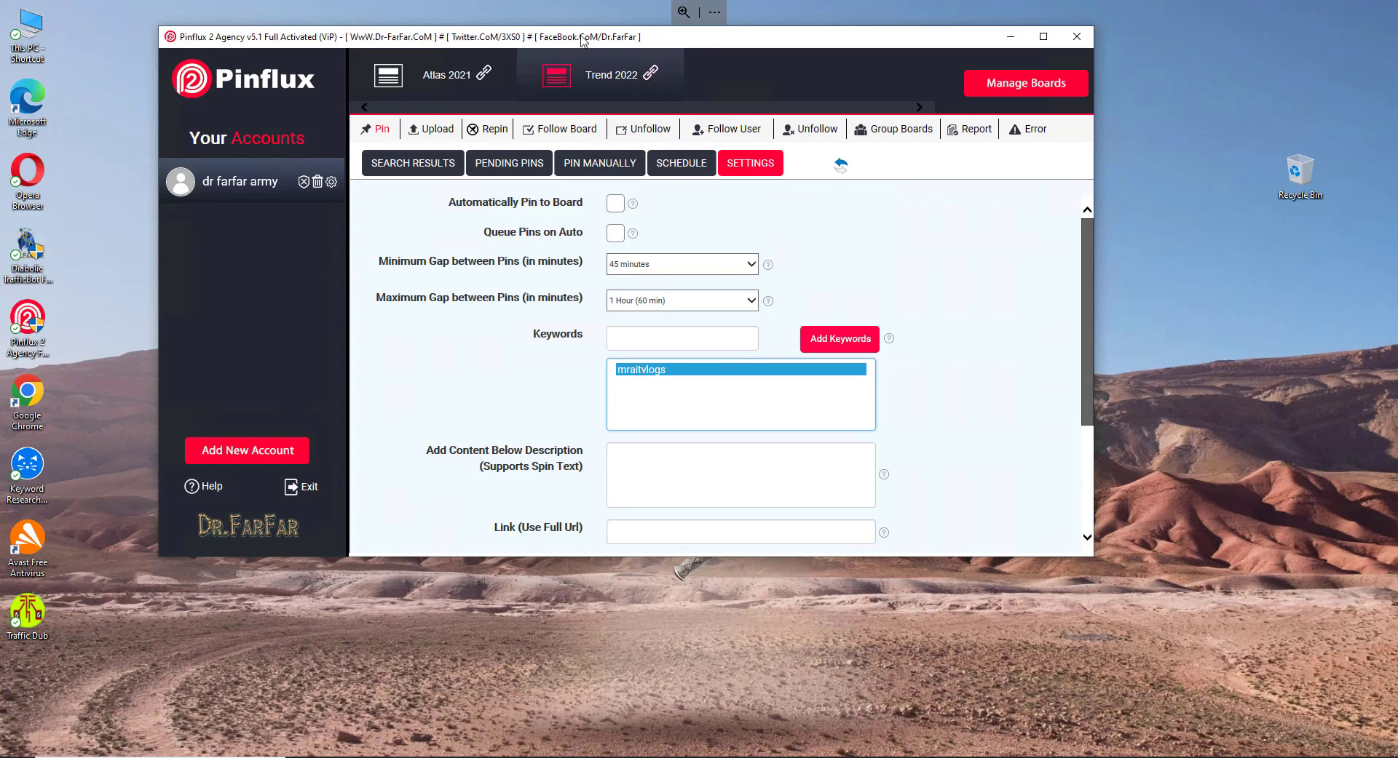
{"action": "left_click_drag", "start_coordinate": [230, 98], "coordinate": [312, 107]}
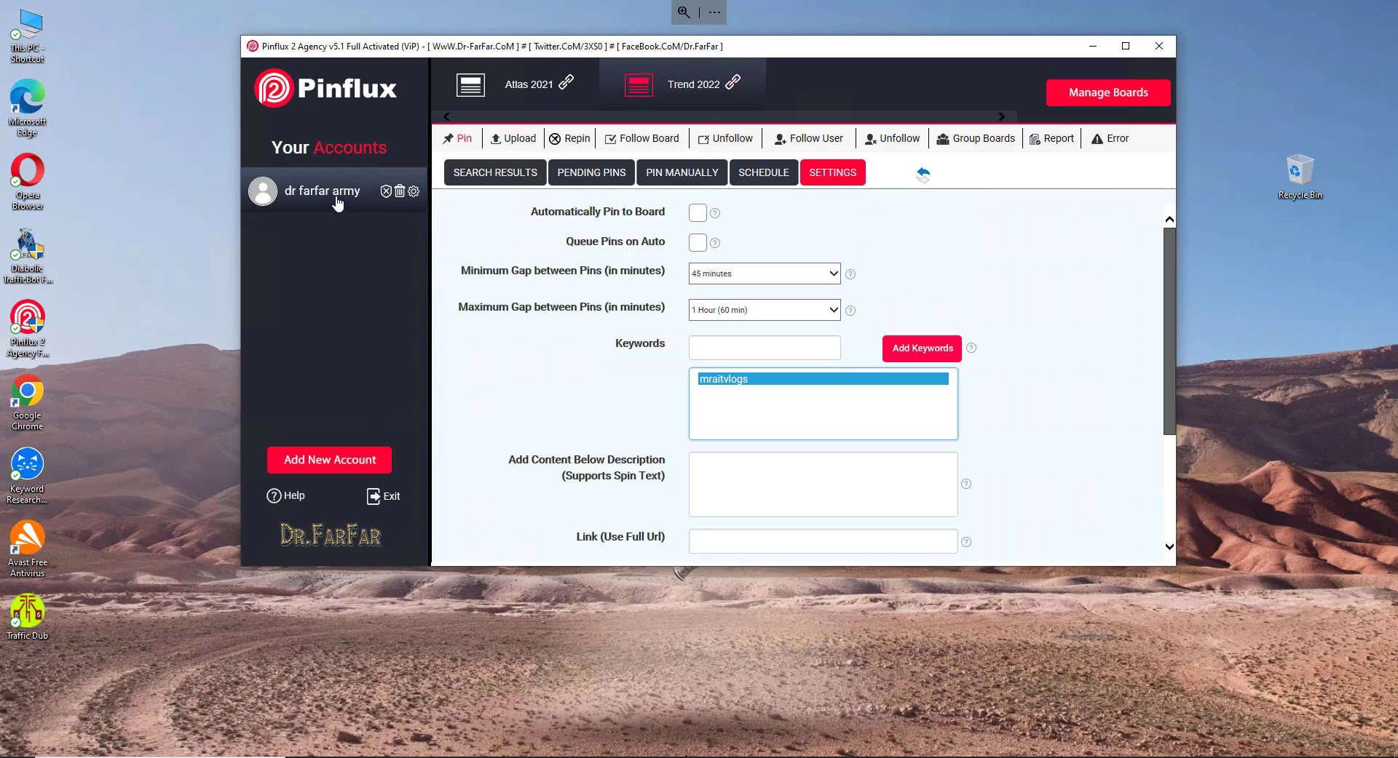
{"action": "left_click", "coordinate": [361, 464]}
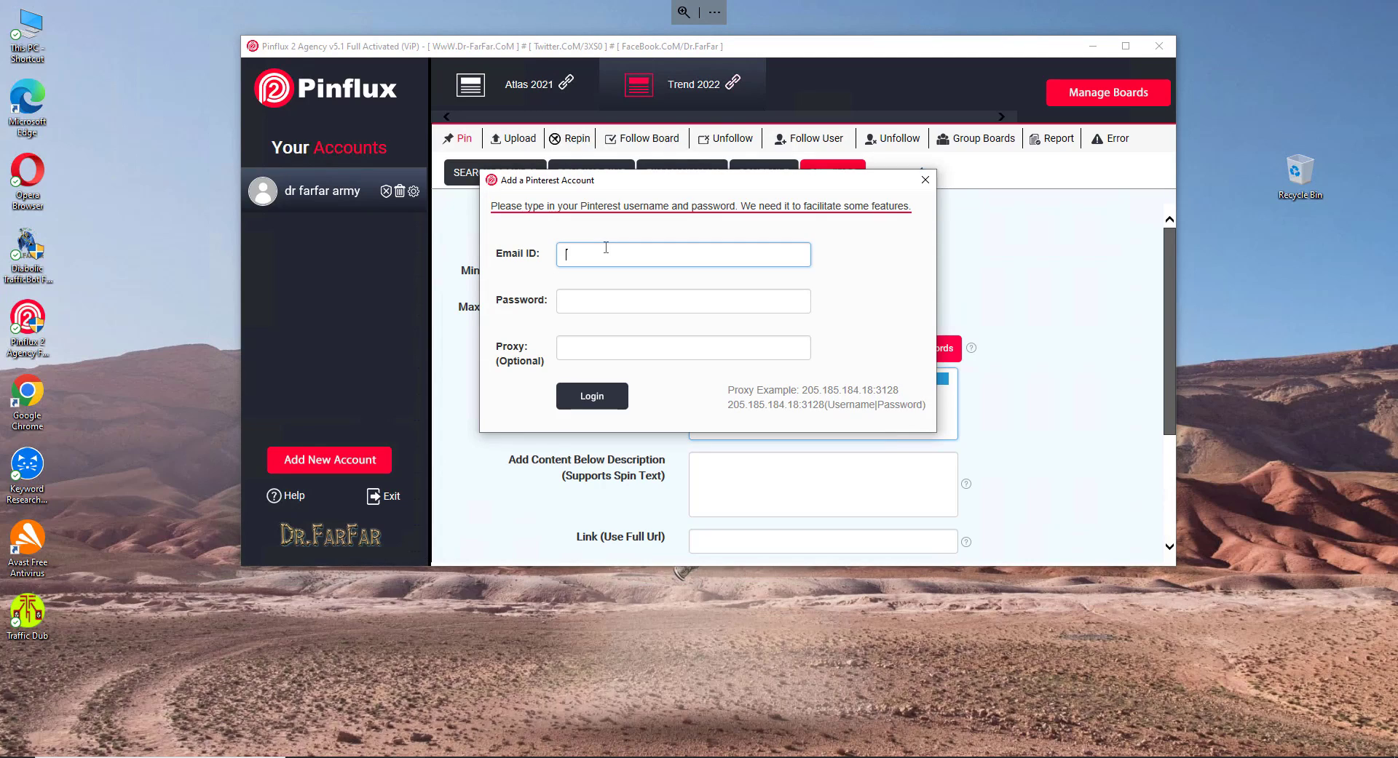
{"action": "left_click", "coordinate": [586, 301]}
{"action": "left_click", "coordinate": [578, 350]}
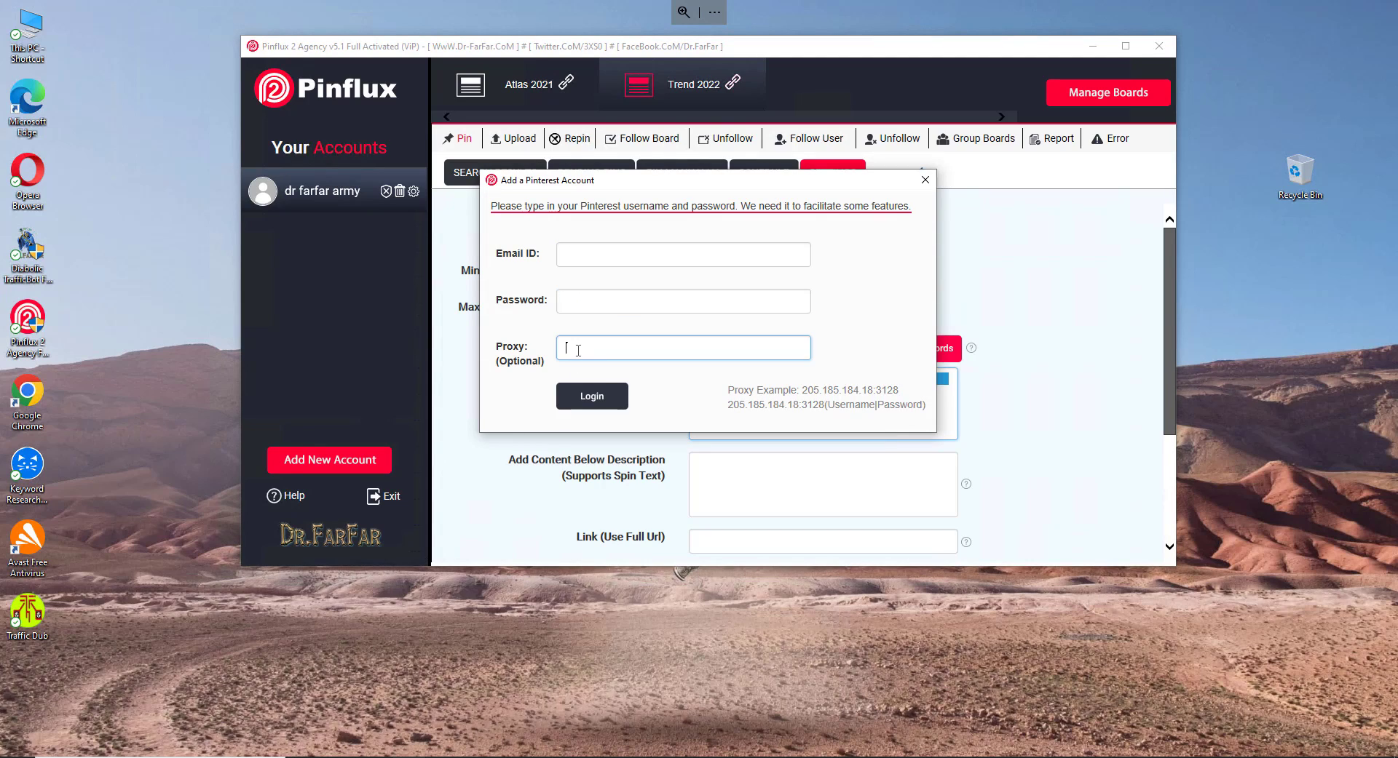
{"action": "left_click", "coordinate": [924, 180]}
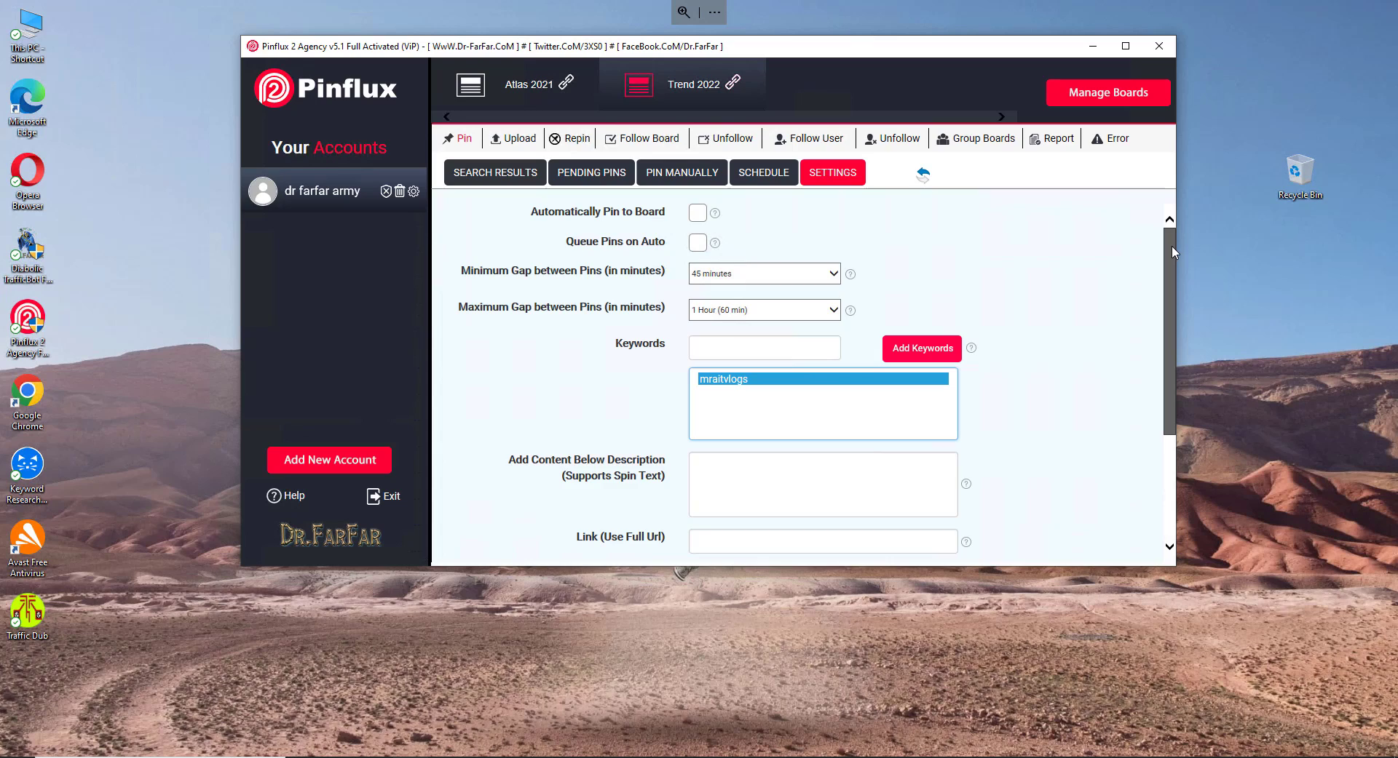
Step: Keep a 45-minute minimum gap and select mraitvlogs as the search keyword
{"action": "left_click_drag", "start_coordinate": [1172, 251], "coordinate": [1160, 222]}
{"action": "mouse_move", "coordinate": [724, 391]}
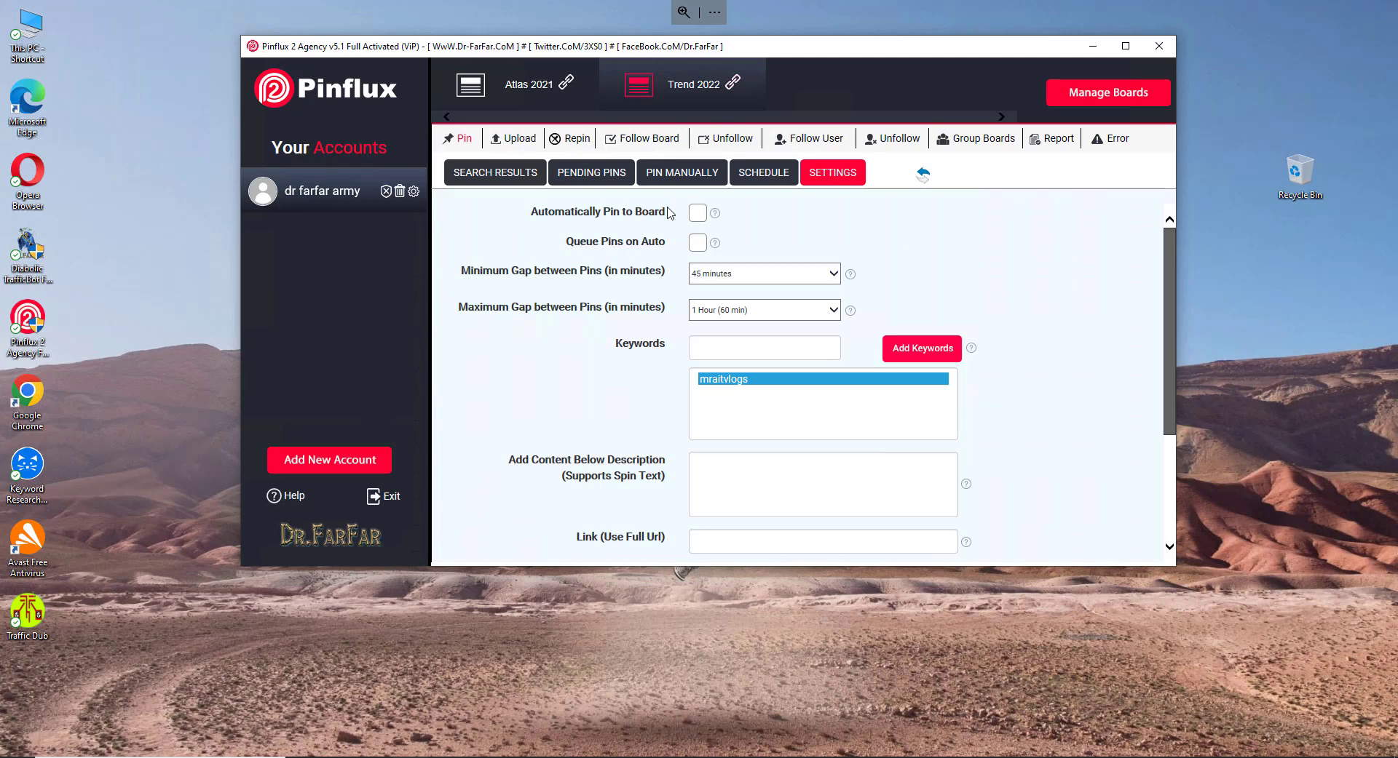
{"action": "scroll", "coordinate": [697, 330], "scroll_direction": "down", "scroll_amount": 1}
{"action": "scroll", "coordinate": [715, 256], "scroll_direction": "up", "scroll_amount": 1}
{"action": "left_click", "coordinate": [724, 274]}
{"action": "left_click", "coordinate": [724, 275]}
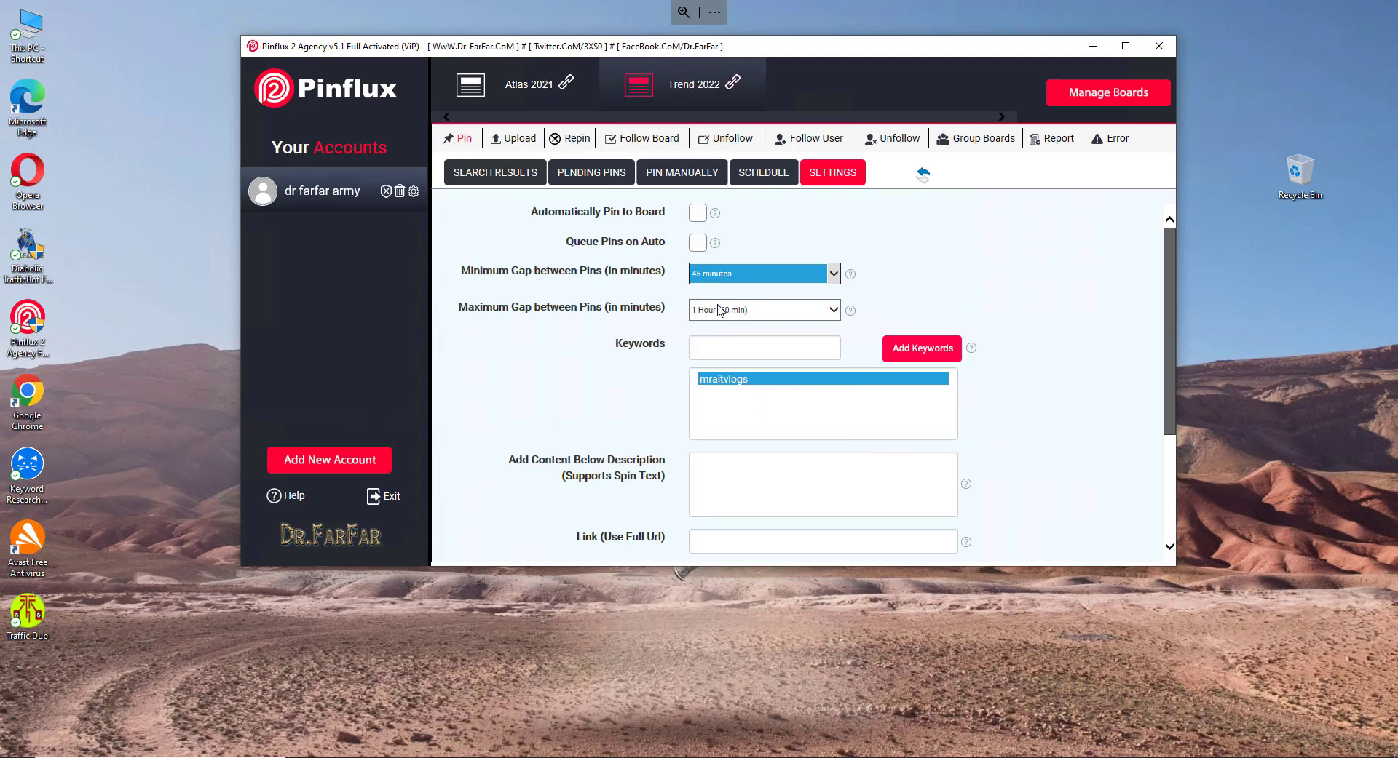
{"action": "left_click_drag", "start_coordinate": [1173, 282], "coordinate": [1174, 324]}
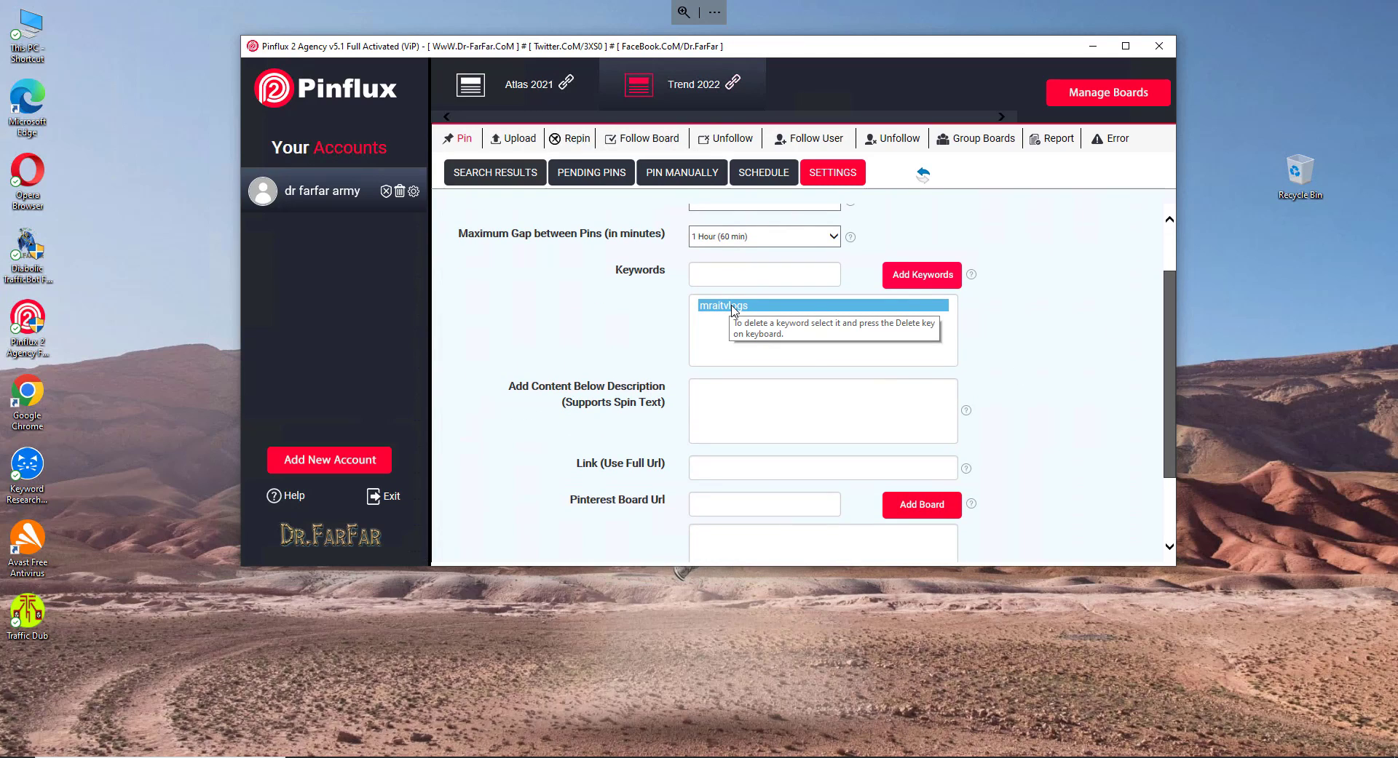
{"action": "left_click", "coordinate": [734, 306]}
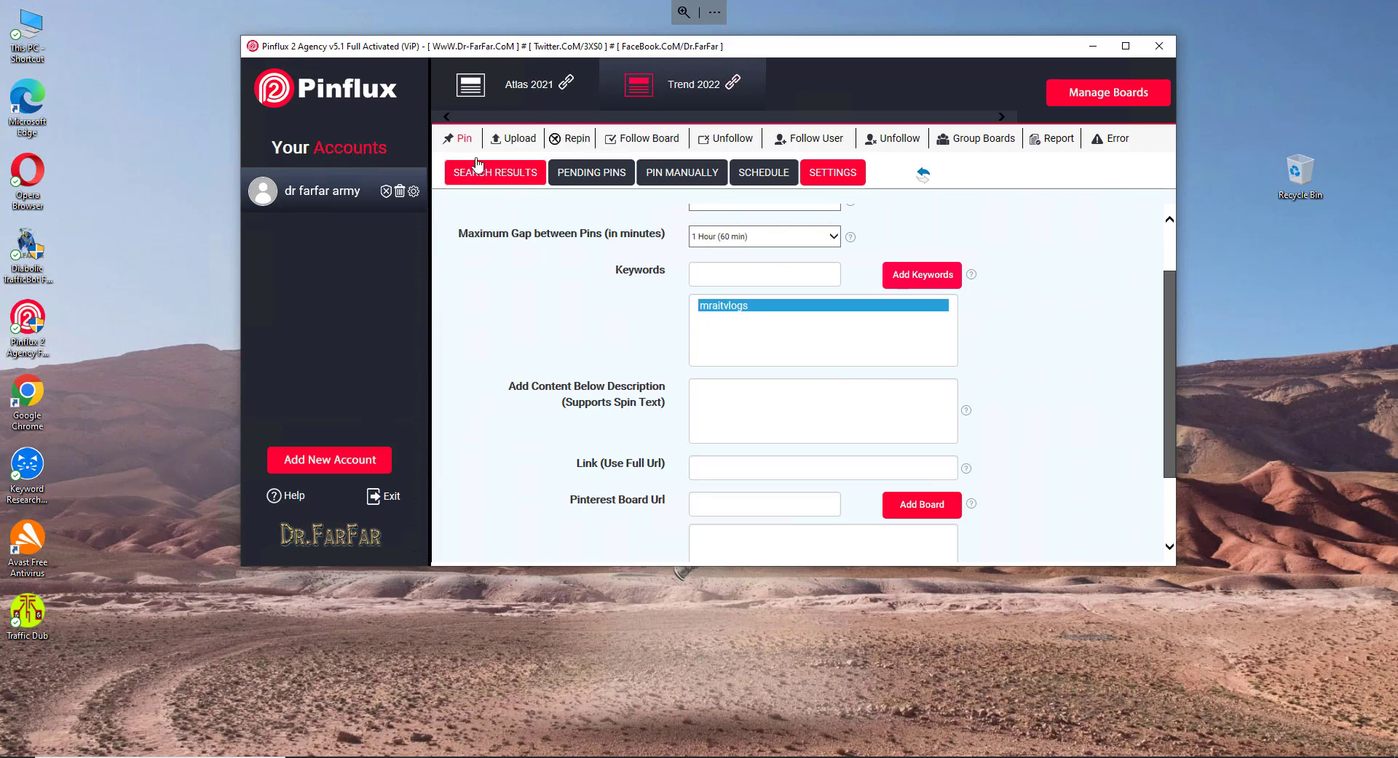
{"action": "scroll", "coordinate": [1029, 320], "scroll_direction": "down", "scroll_amount": 2}
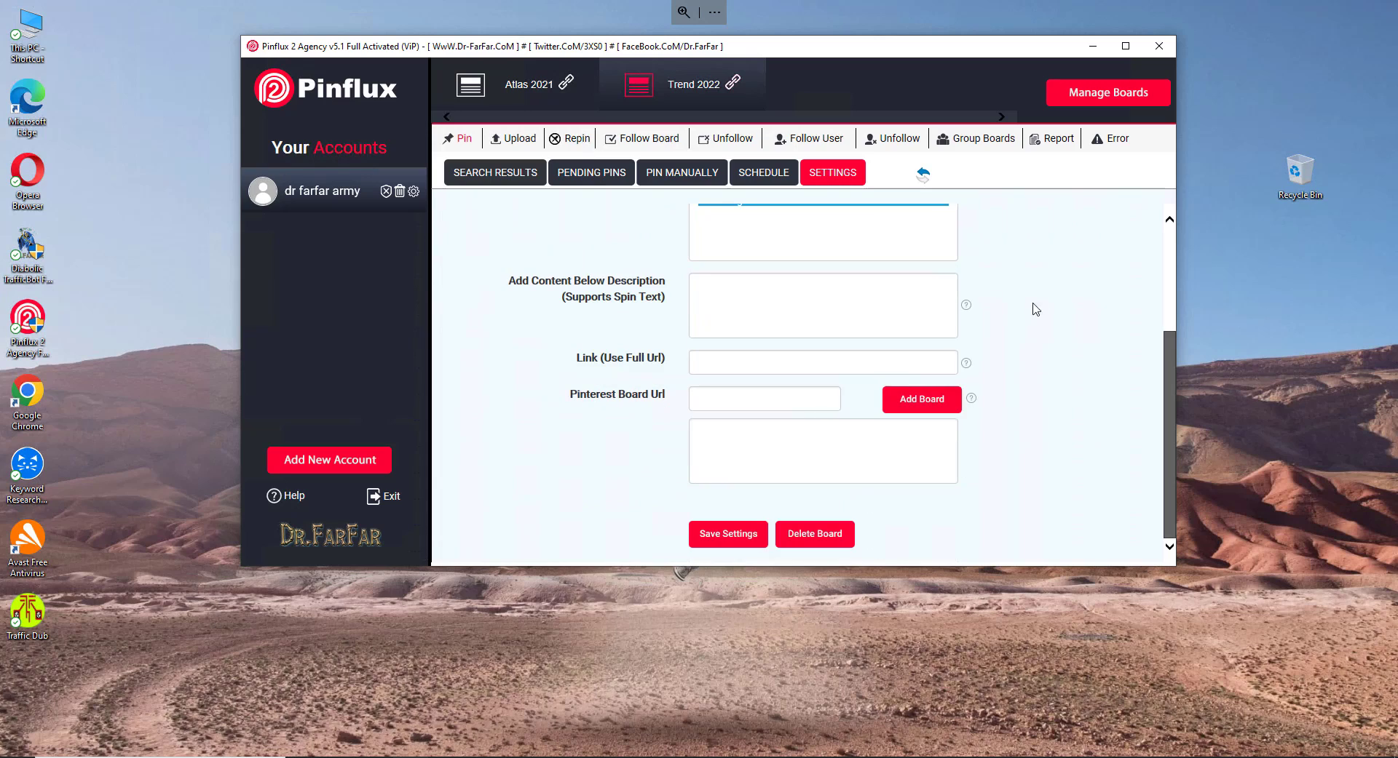
Step: Browse the 100 search-result pins from the mraitvlogs men-suits-2020 board
{"action": "left_click", "coordinate": [484, 174]}
{"action": "scroll", "coordinate": [593, 302], "scroll_direction": "down", "scroll_amount": 2}
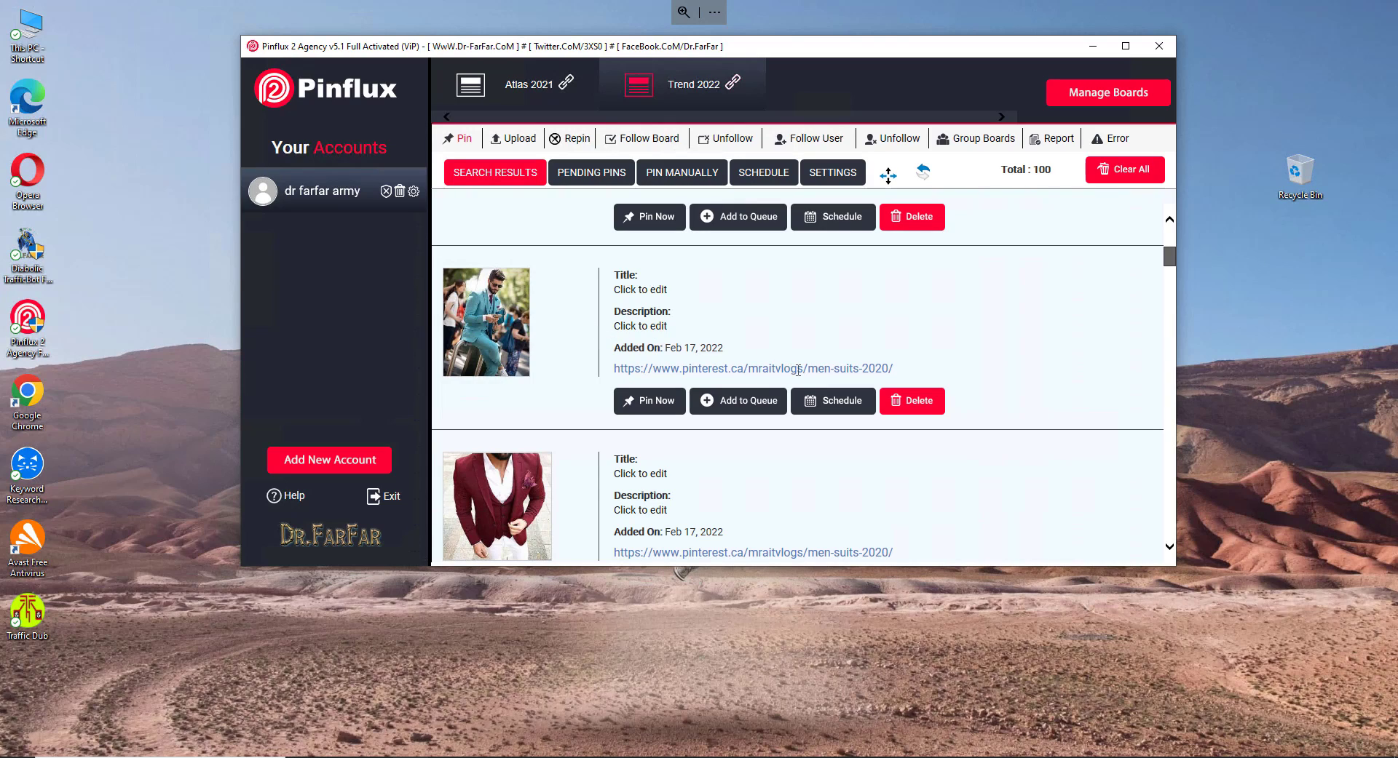
{"action": "left_click_drag", "start_coordinate": [800, 372], "coordinate": [731, 370]}
{"action": "scroll", "coordinate": [537, 320], "scroll_direction": "down", "scroll_amount": 6}
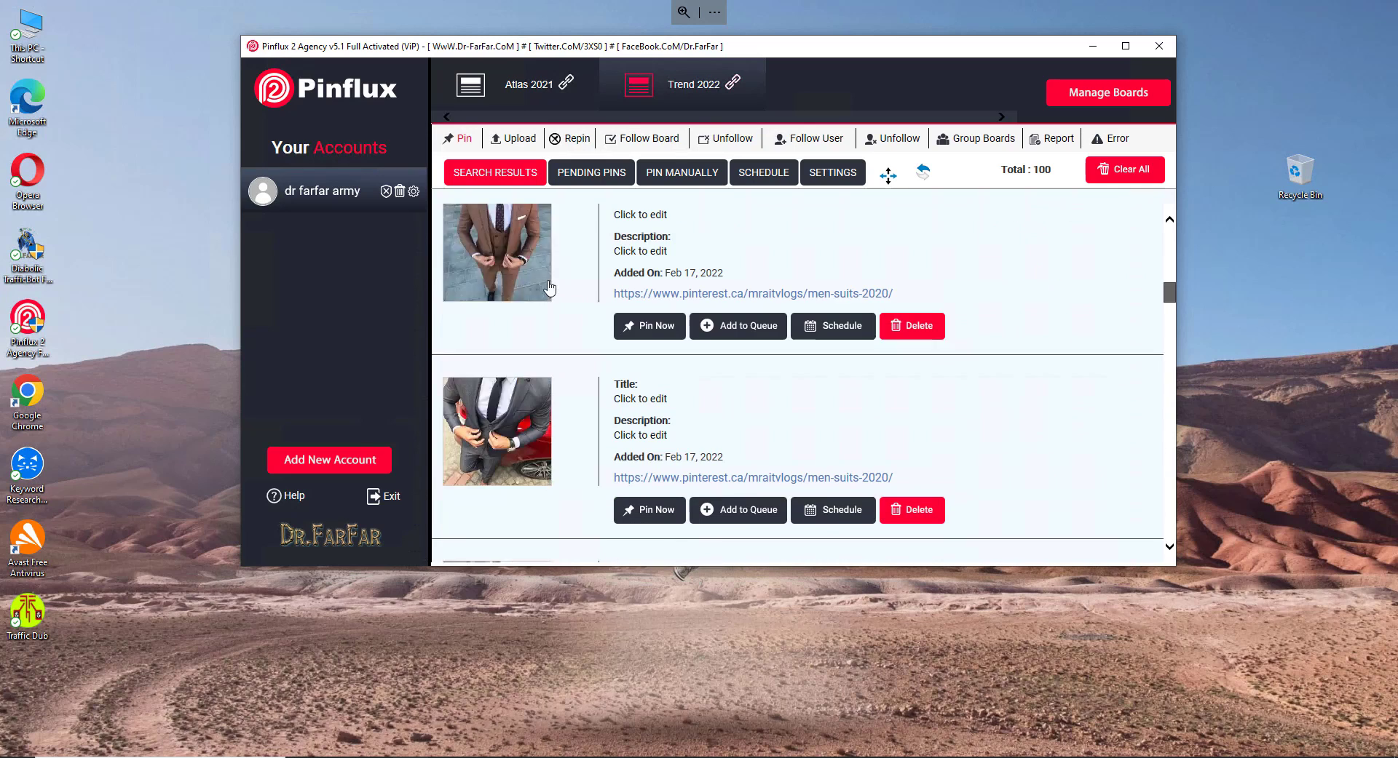
{"action": "scroll", "coordinate": [546, 292], "scroll_direction": "down", "scroll_amount": 2}
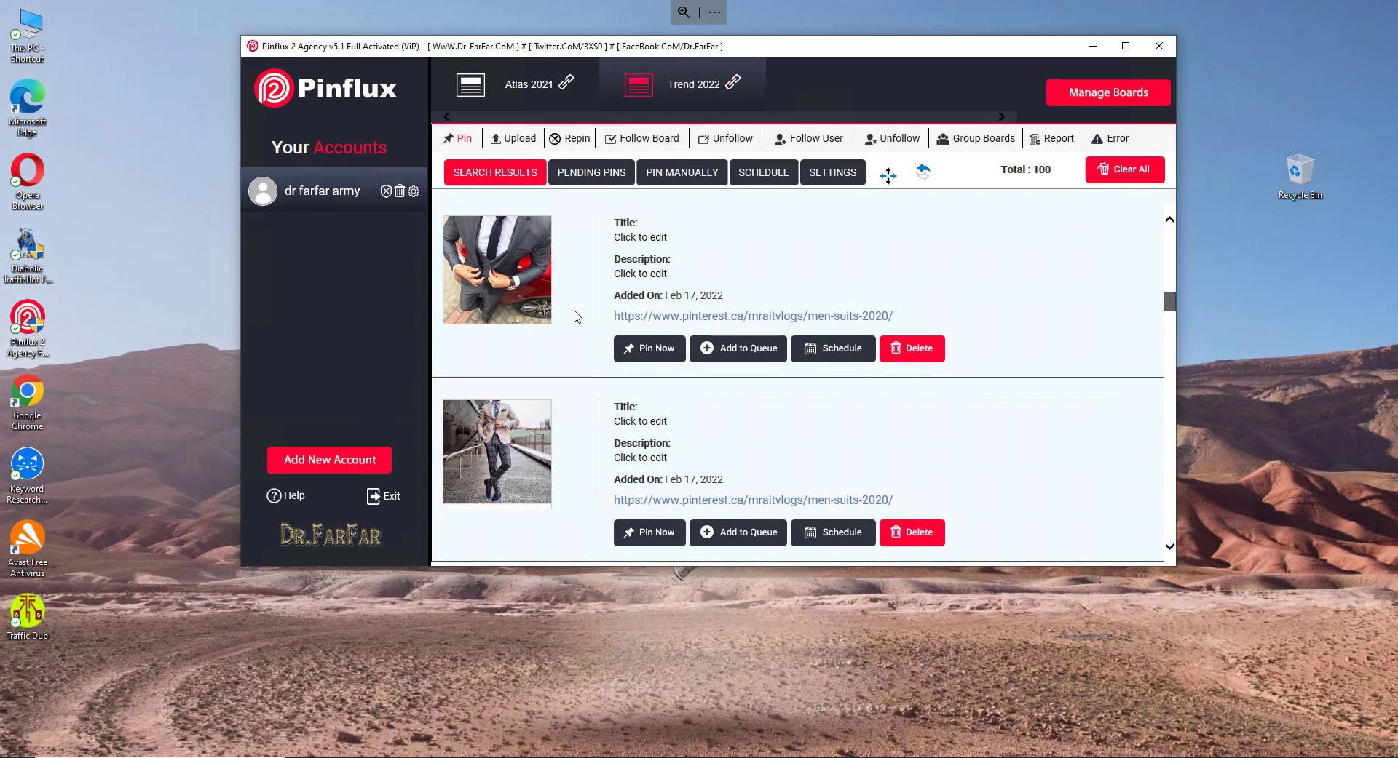
Step: Bring up Pinflux's upload settings with Automatically Pin to Board enabled
{"action": "left_click", "coordinate": [520, 146]}
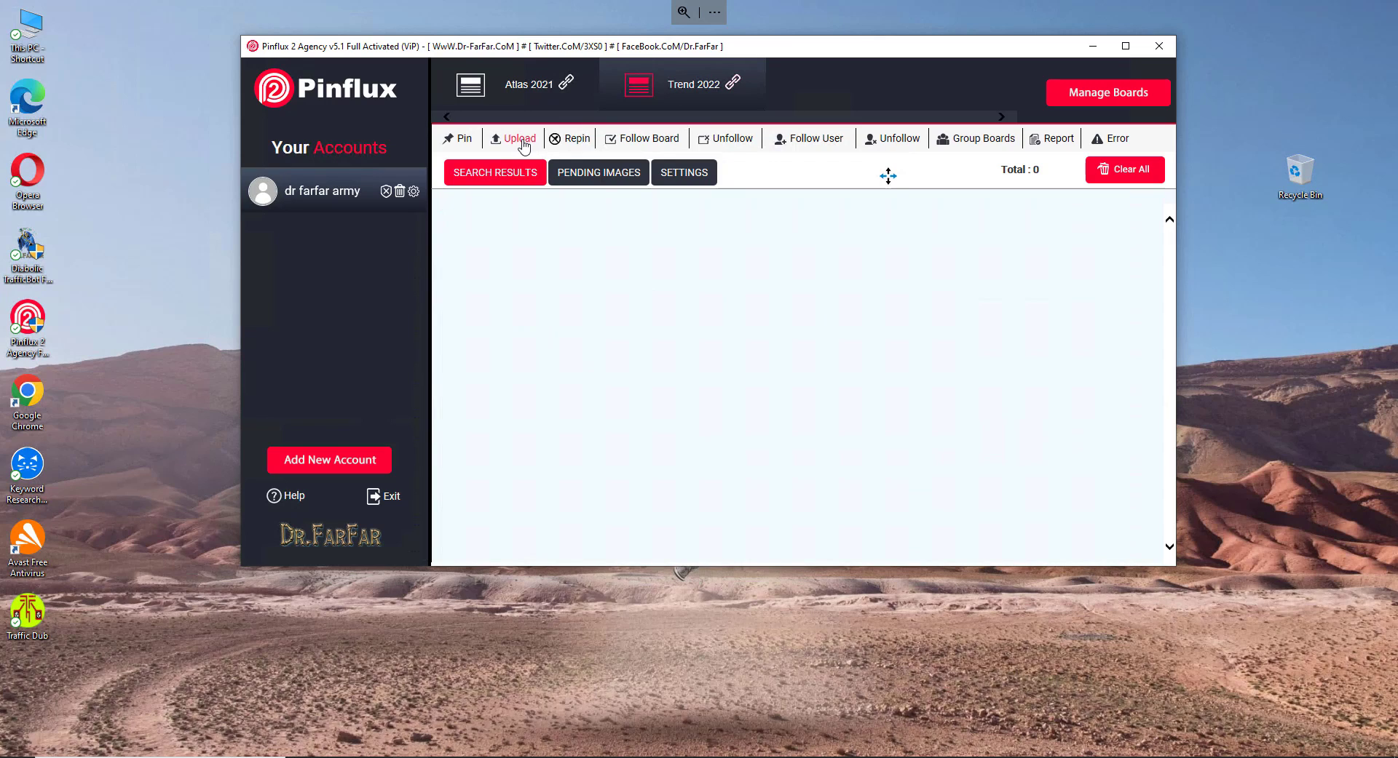
{"action": "left_click", "coordinate": [685, 178]}
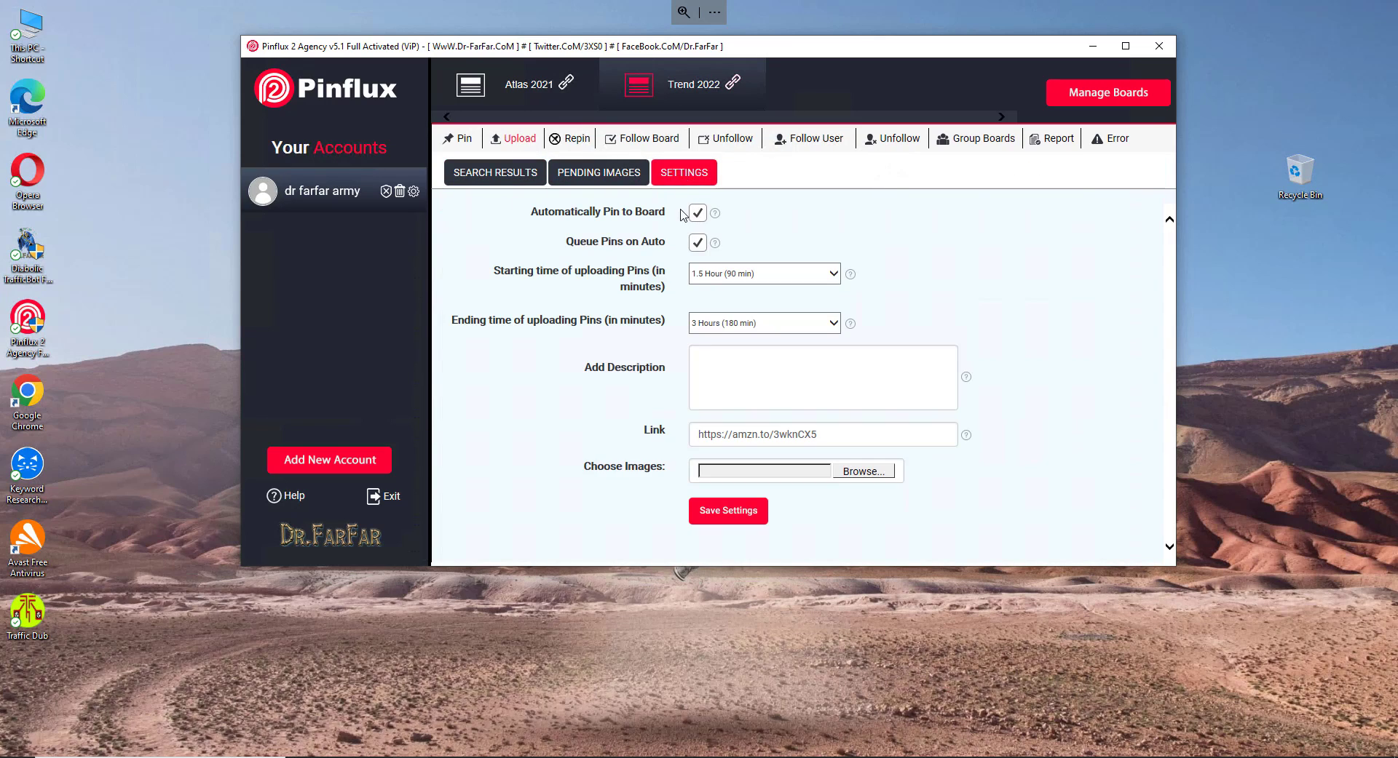
{"action": "left_click", "coordinate": [523, 175]}
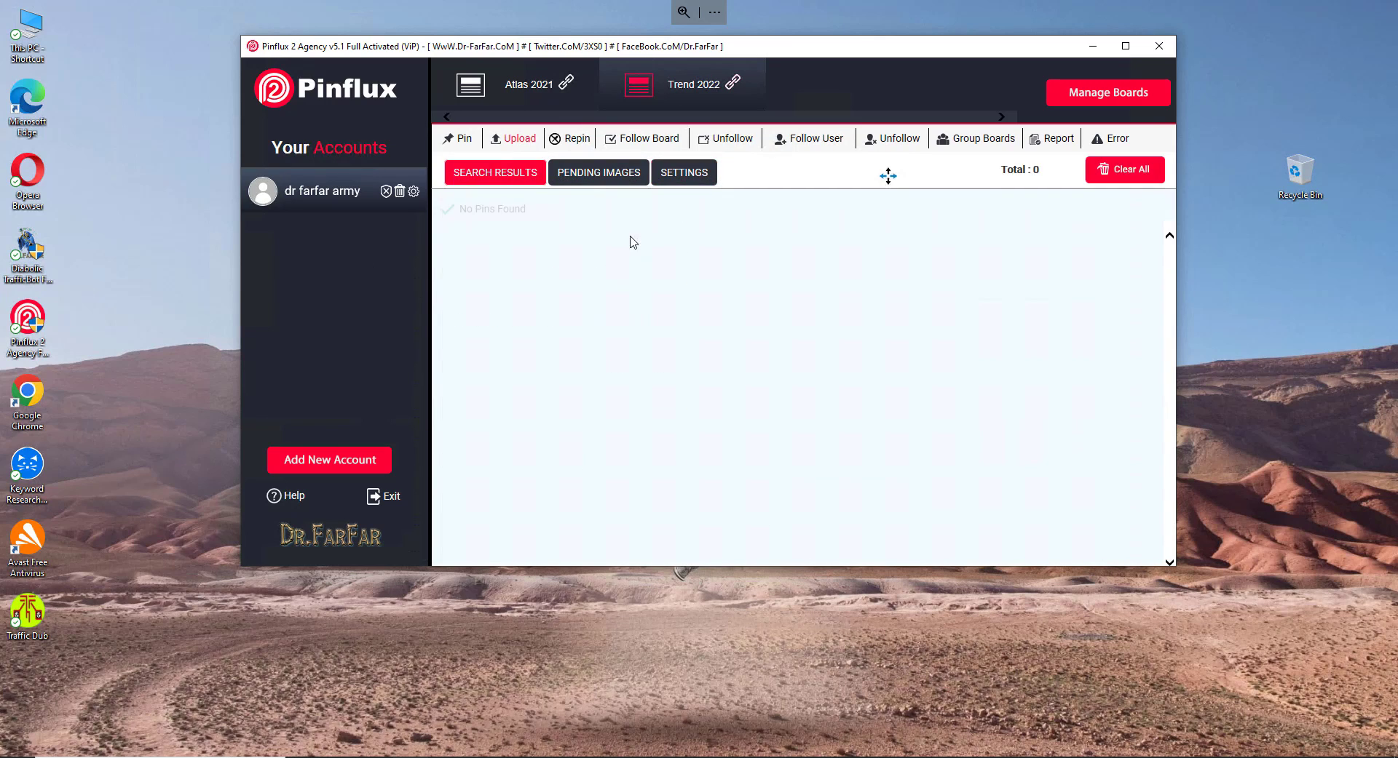
{"action": "left_click", "coordinate": [705, 177]}
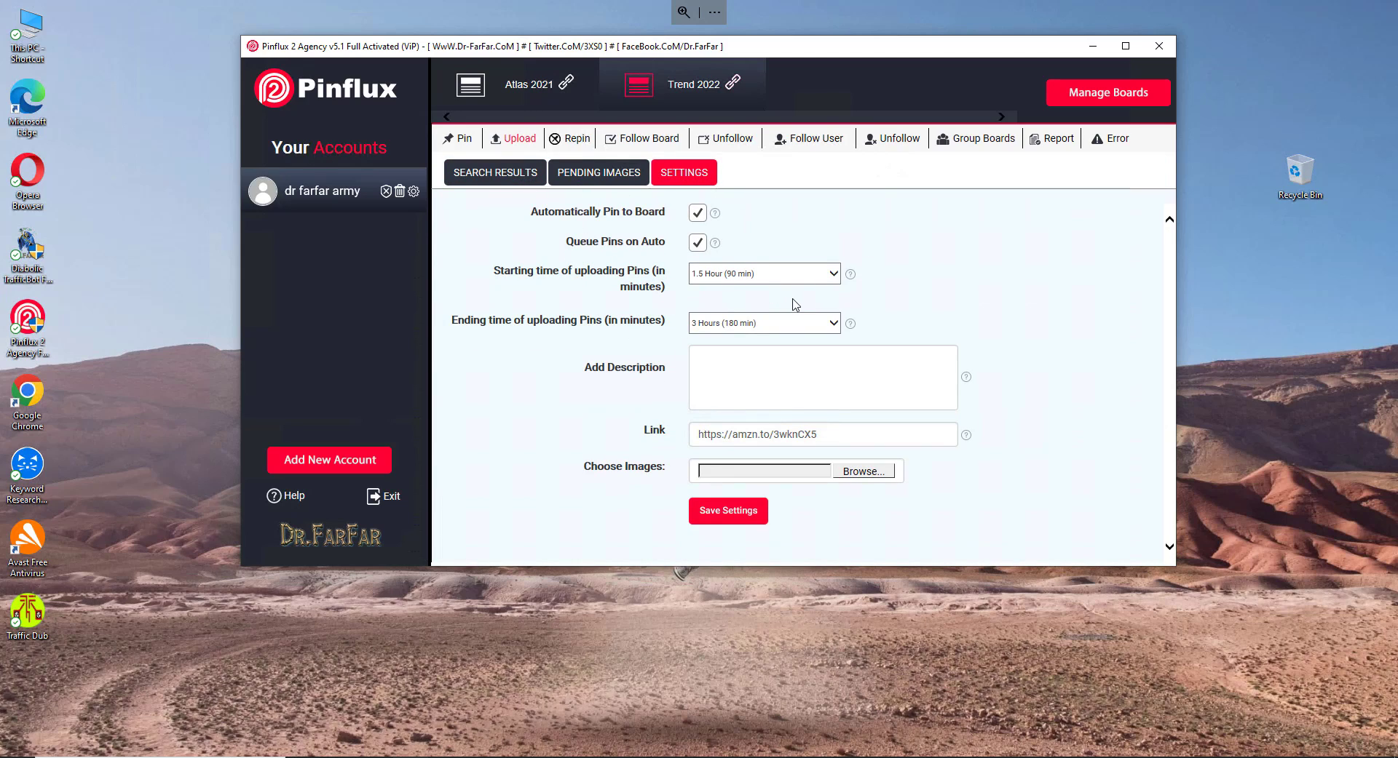
{"action": "left_click_drag", "start_coordinate": [674, 217], "coordinate": [534, 215]}
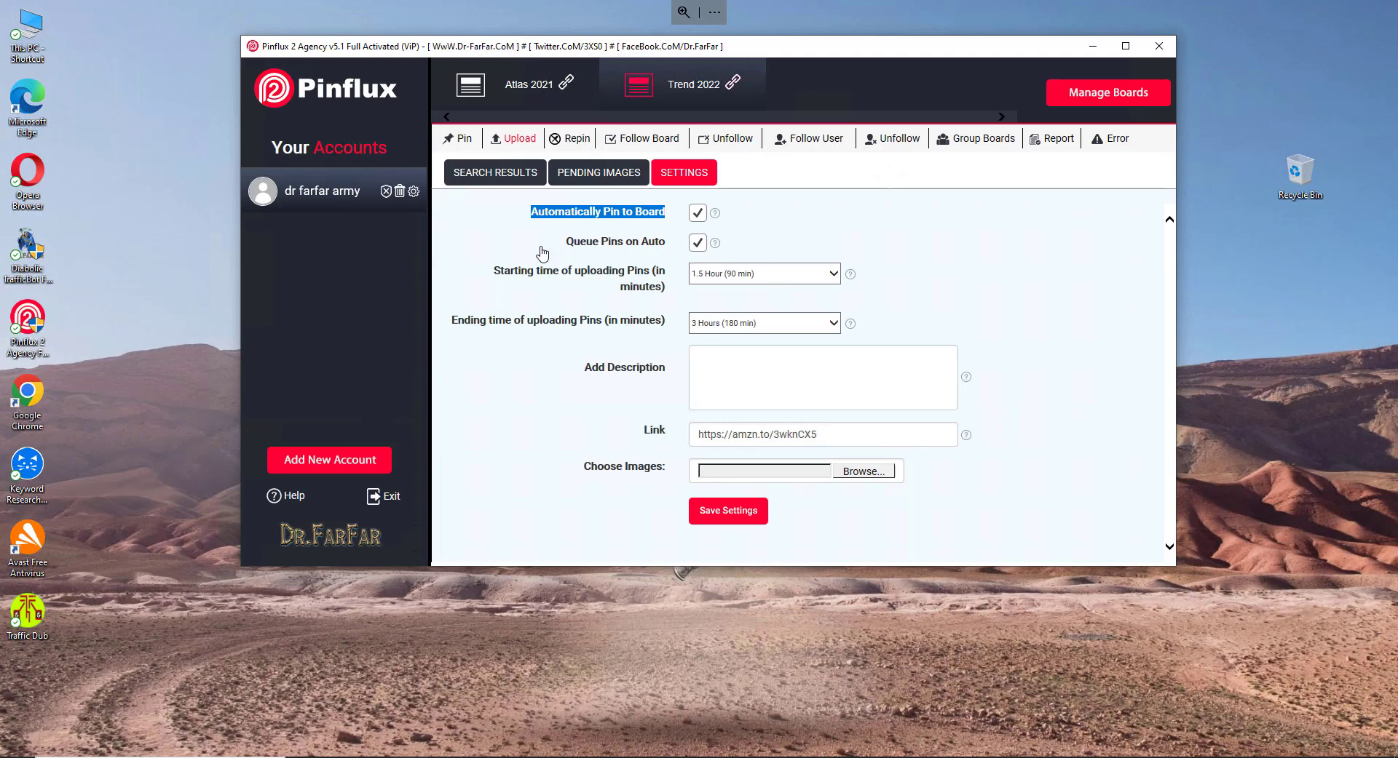
Step: Set the upload starting time to 2 hours and keep the ending time at 3 hours
{"action": "left_click", "coordinate": [740, 280]}
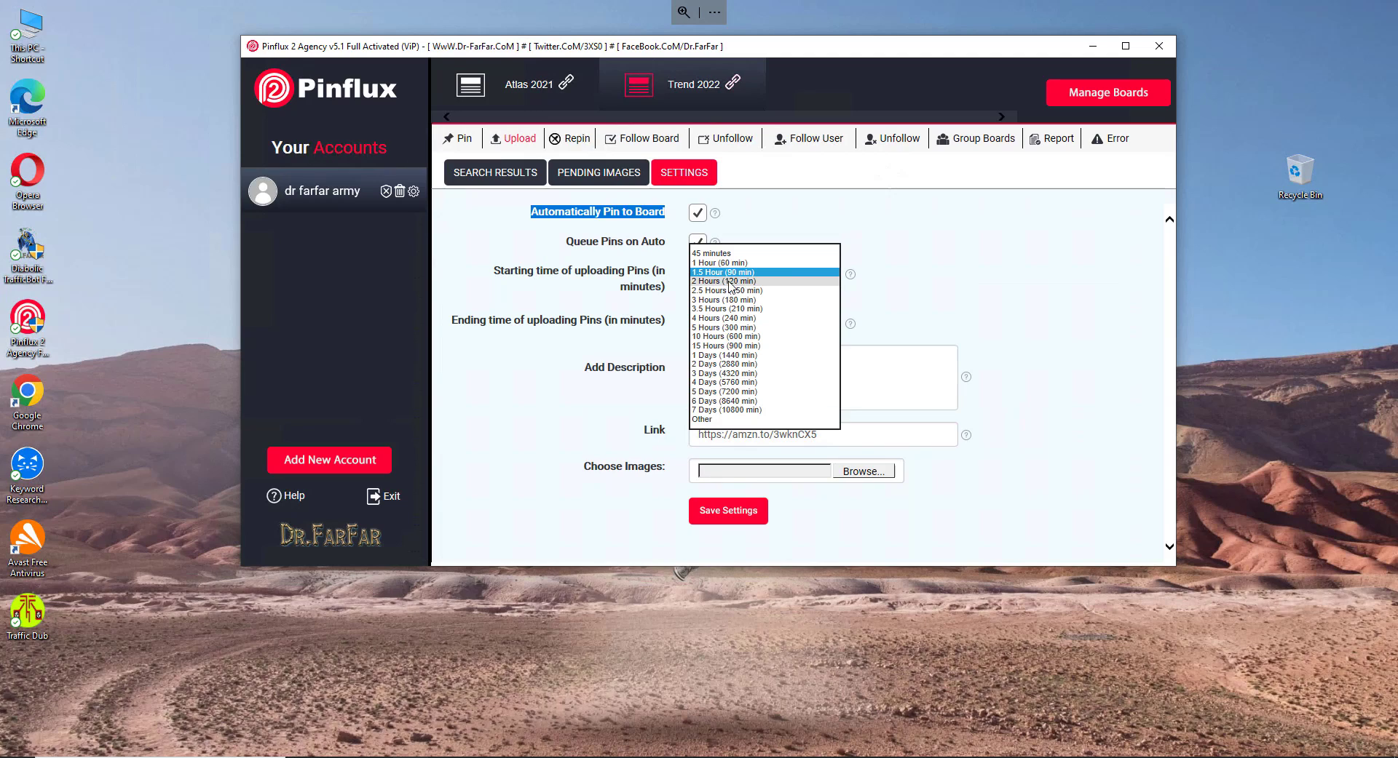
{"action": "left_click", "coordinate": [738, 281]}
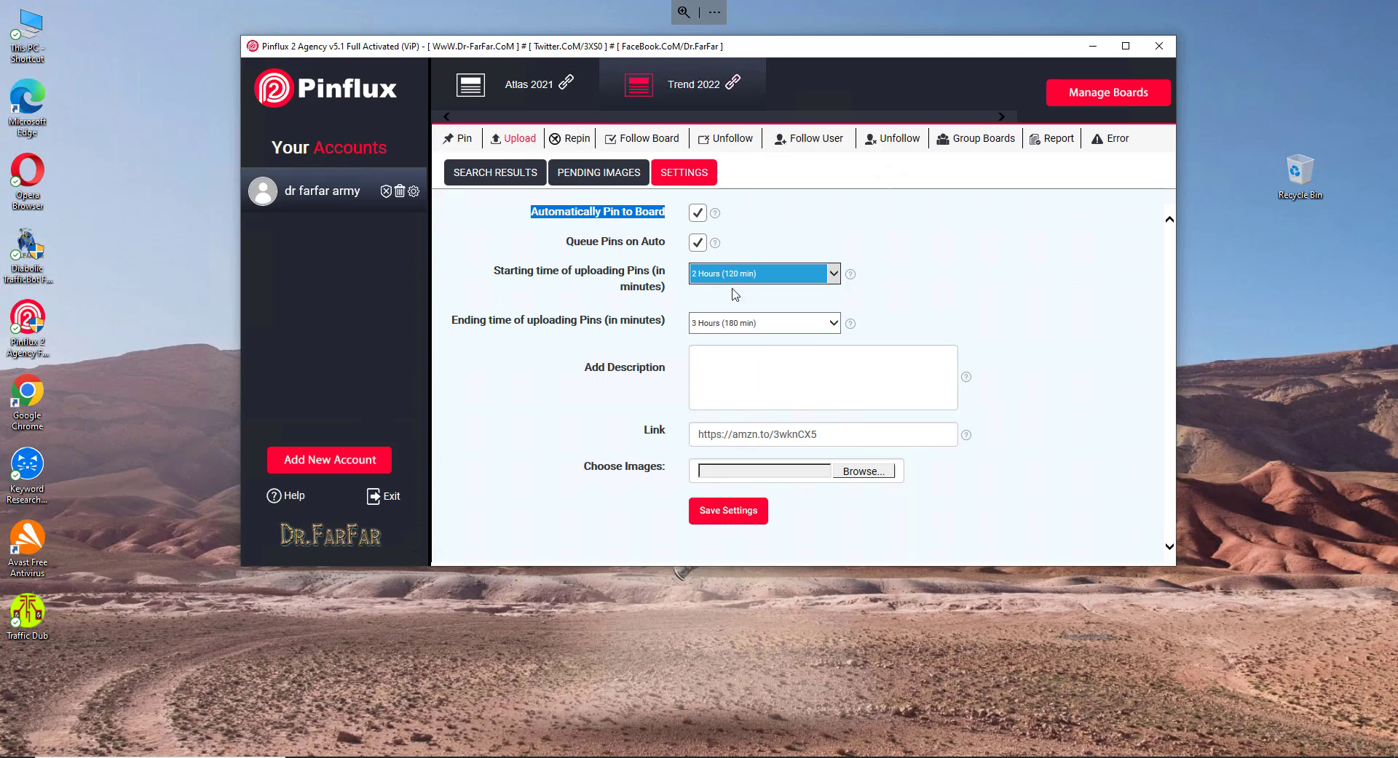
{"action": "left_click", "coordinate": [741, 325]}
{"action": "left_click", "coordinate": [741, 323]}
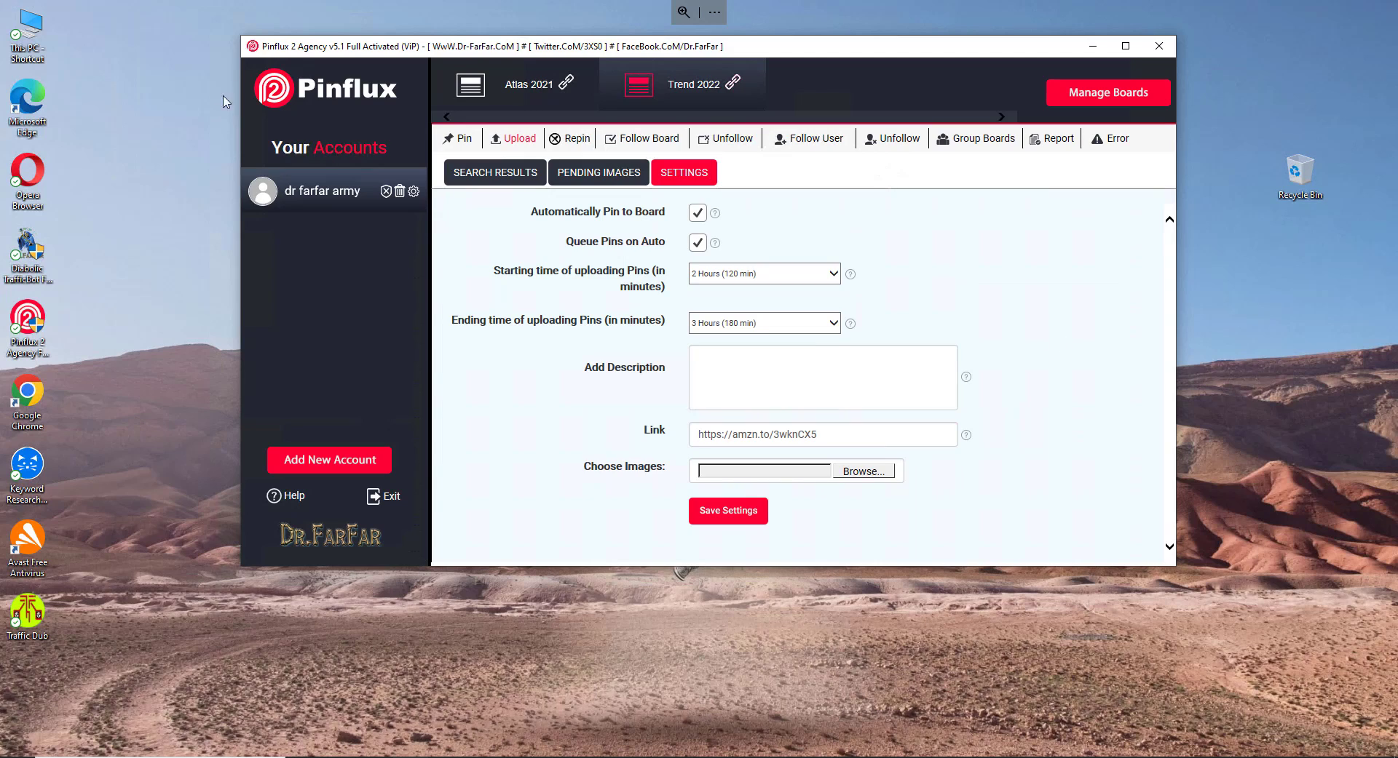
{"action": "left_click_drag", "start_coordinate": [445, 51], "coordinate": [384, 51]}
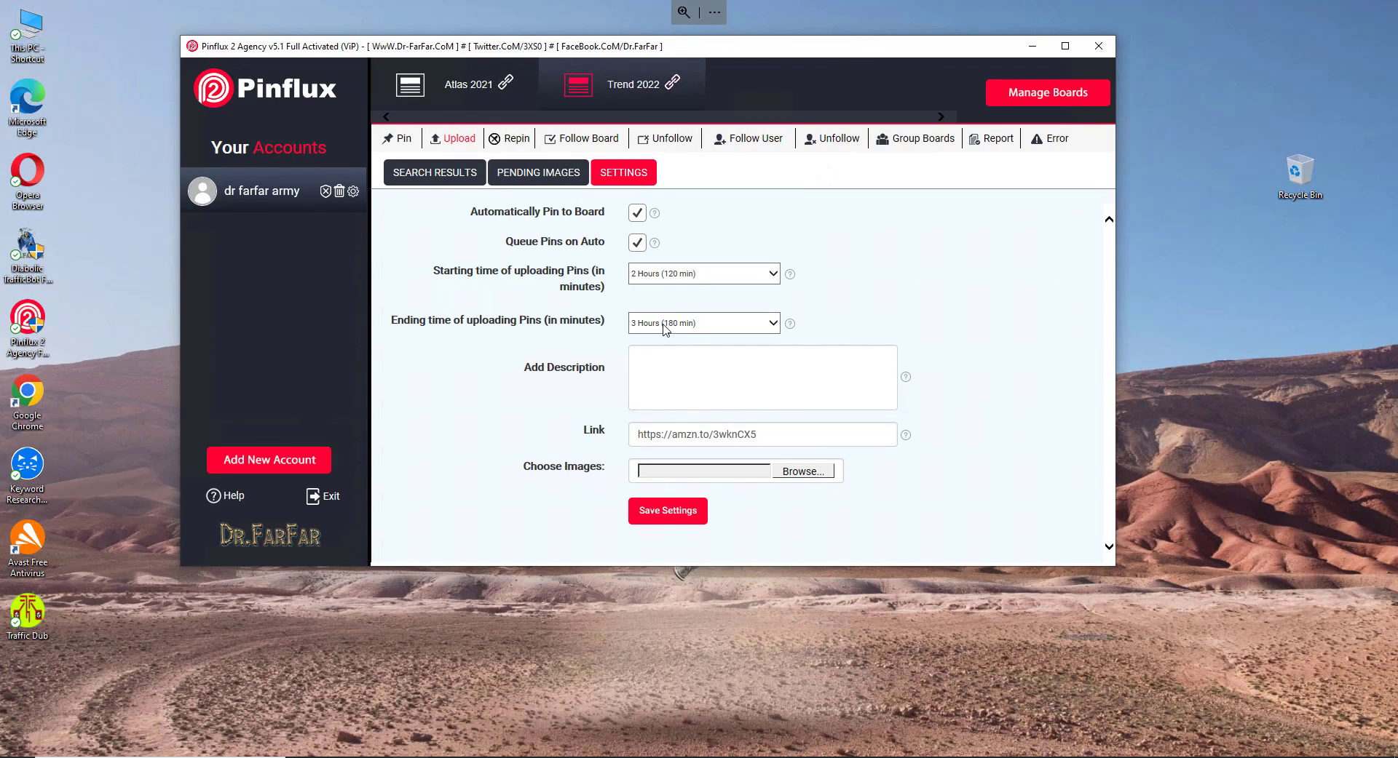
{"action": "left_click", "coordinate": [660, 275]}
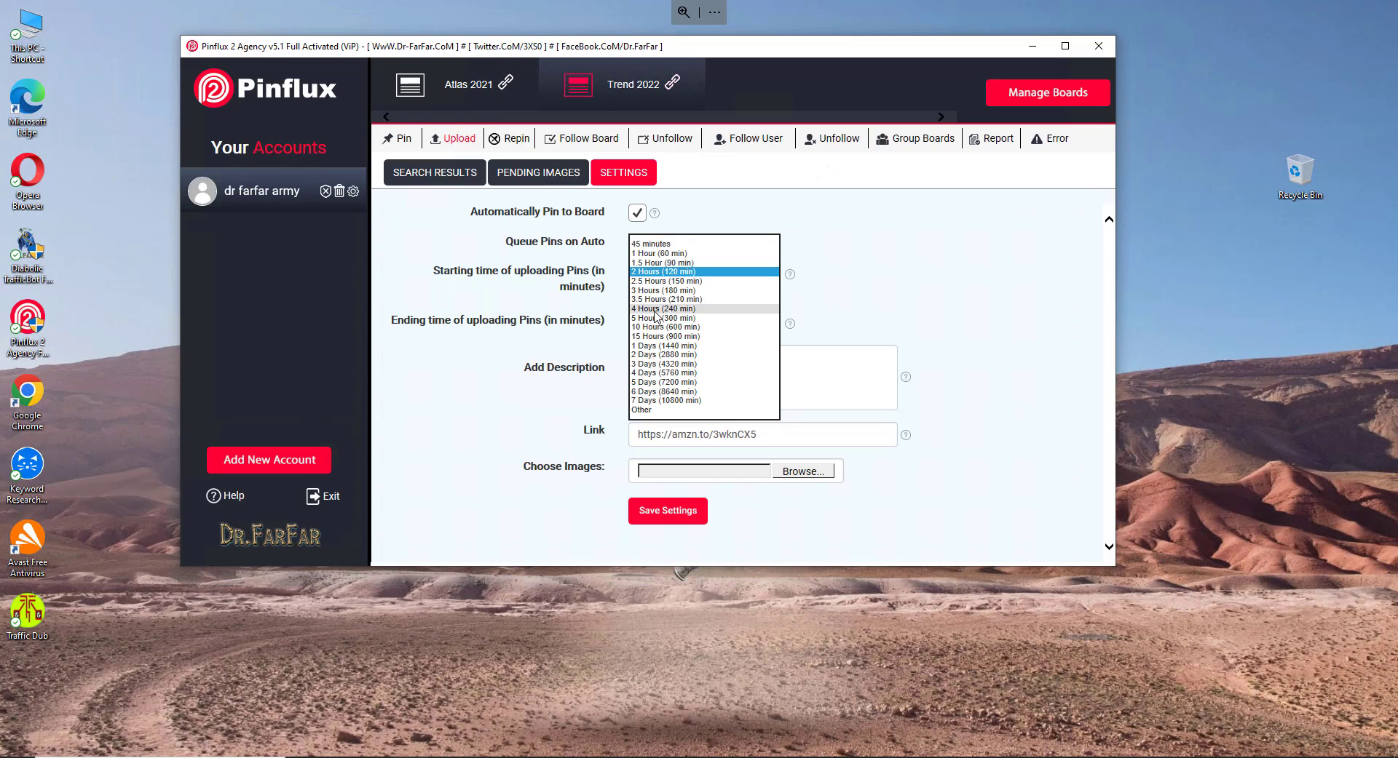
{"action": "left_click", "coordinate": [887, 286]}
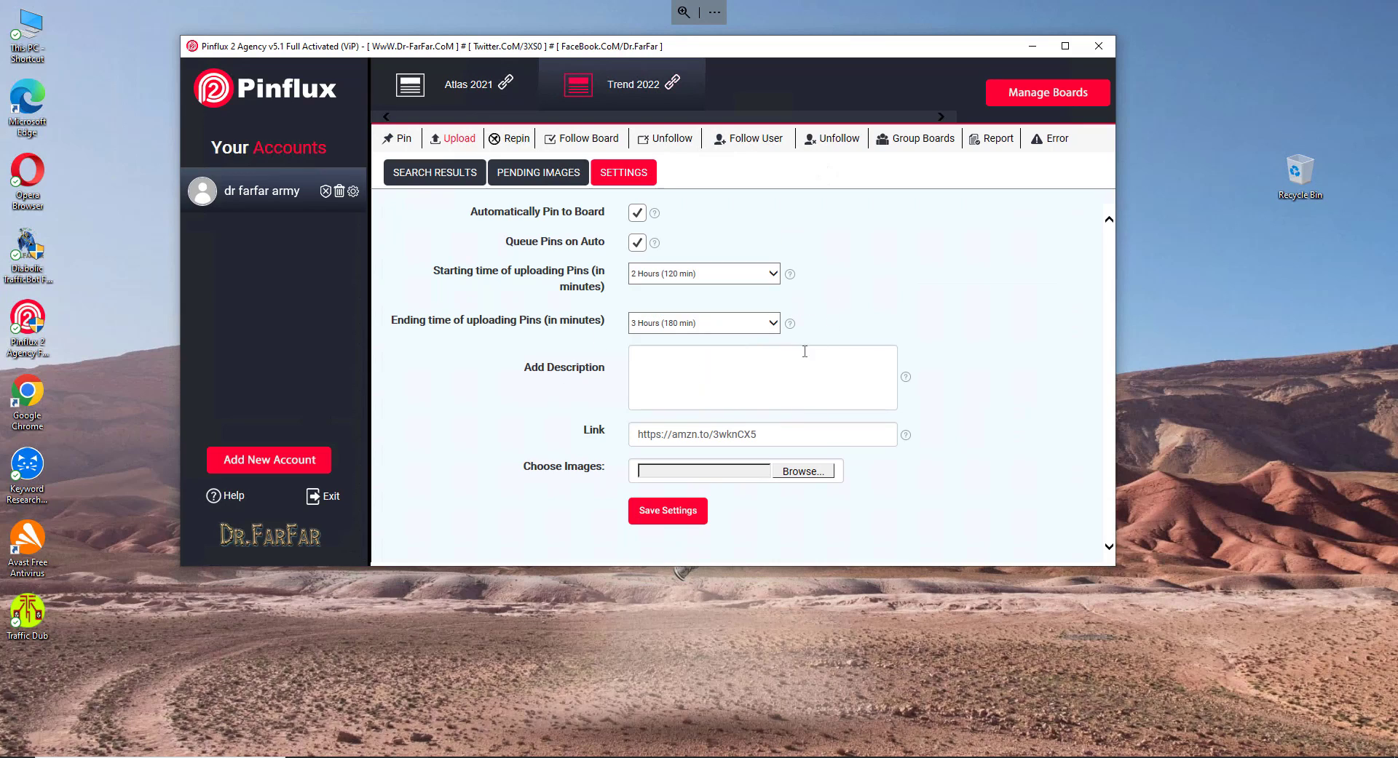
Step: Clear the upload Link URL and open the image file chooser
{"action": "left_click", "coordinate": [676, 365]}
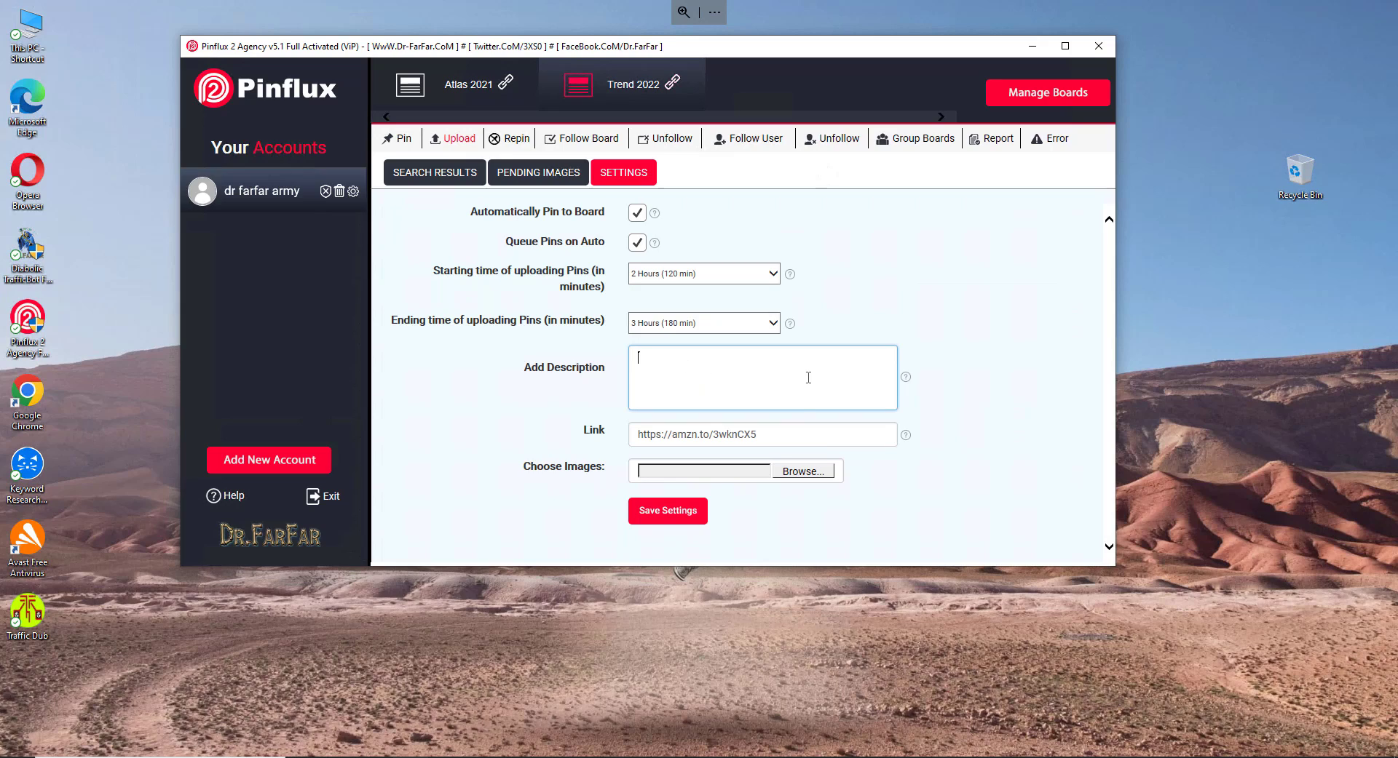
{"action": "left_click_drag", "start_coordinate": [783, 435], "coordinate": [593, 446]}
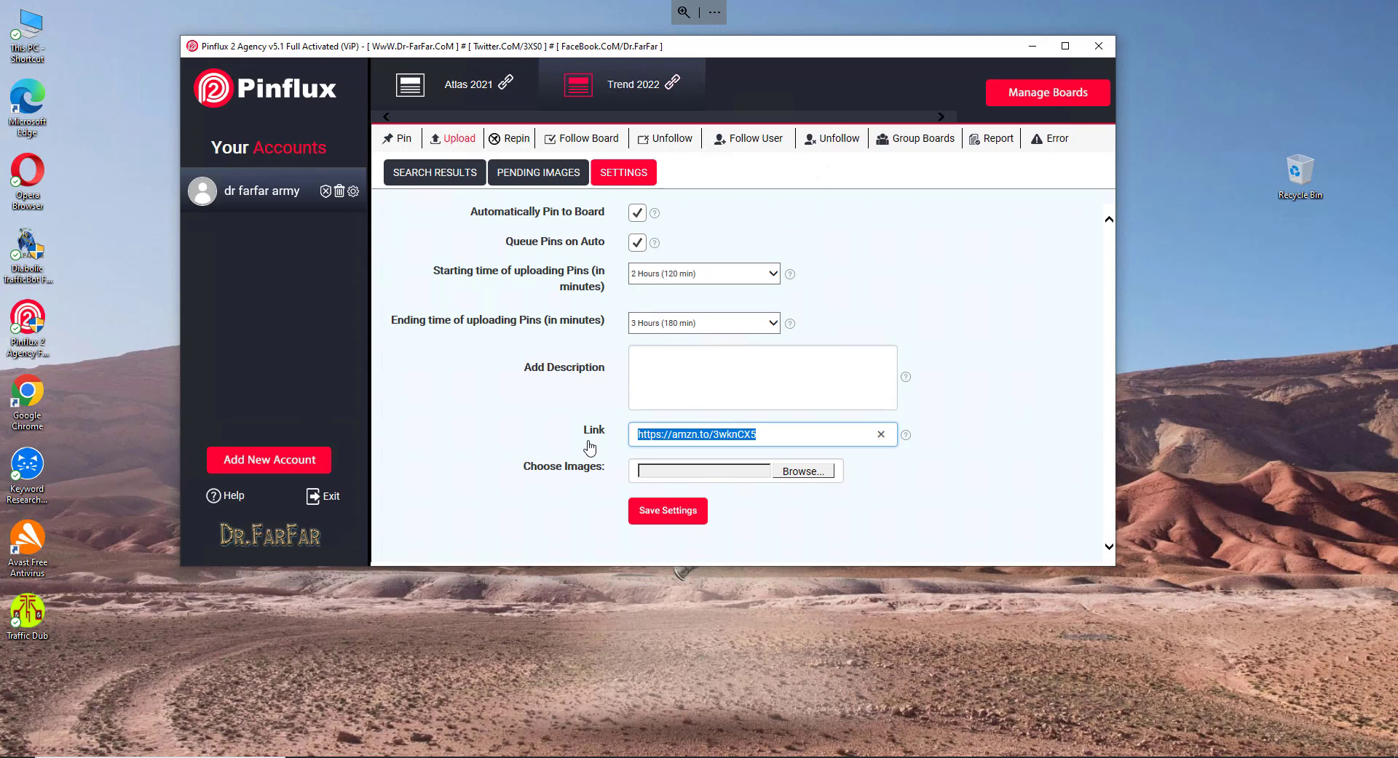
{"action": "left_click", "coordinate": [883, 435]}
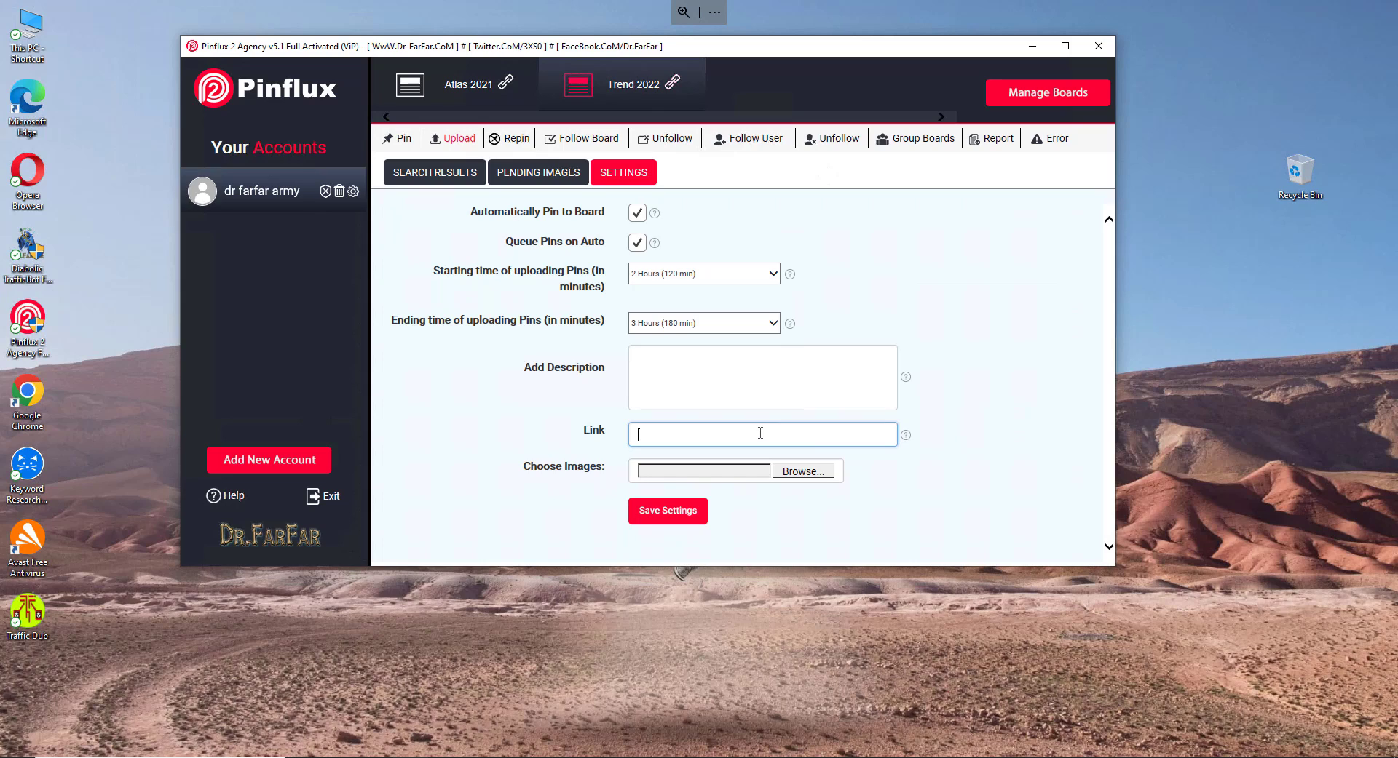
{"action": "left_click", "coordinate": [801, 473]}
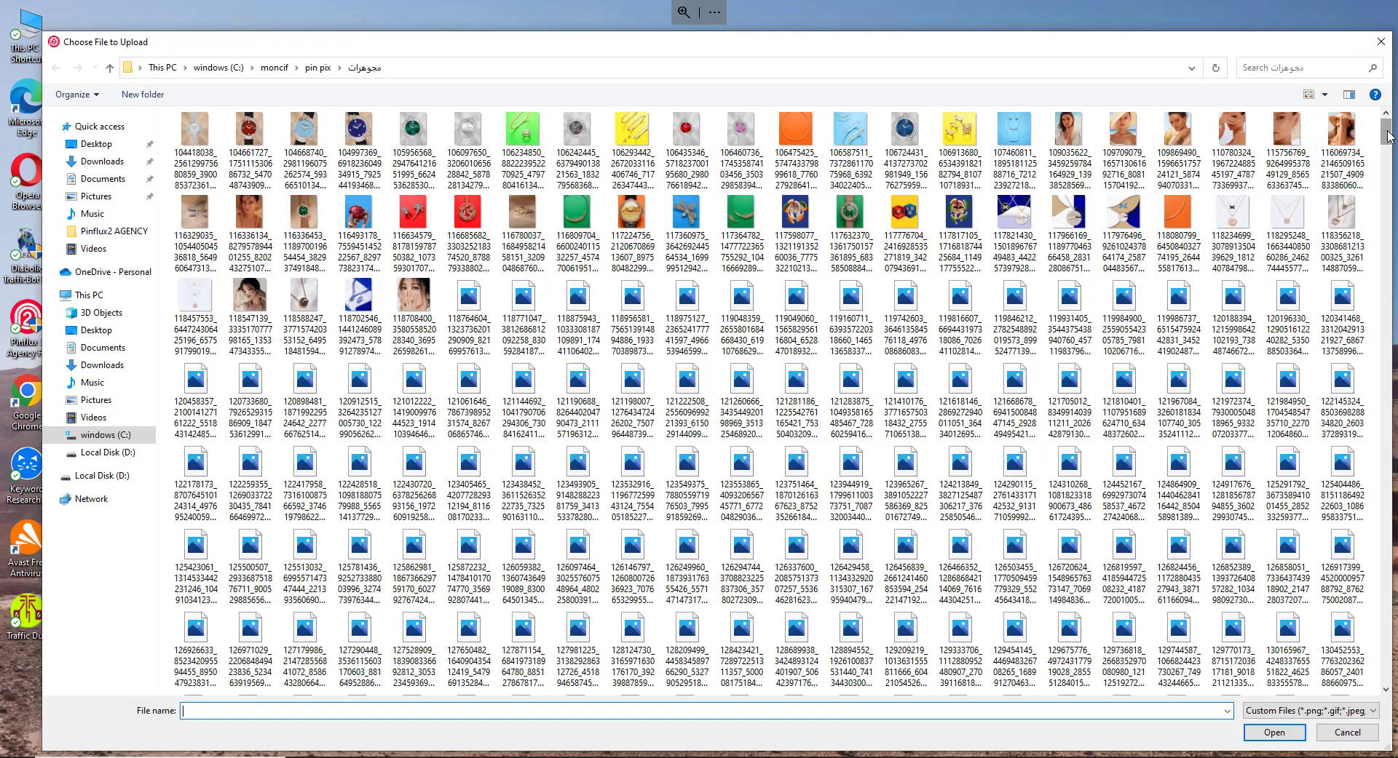
Step: Select all images in the pin pix folder with Ctrl+A and confirm them
{"action": "left_click_drag", "start_coordinate": [1387, 136], "coordinate": [1390, 202]}
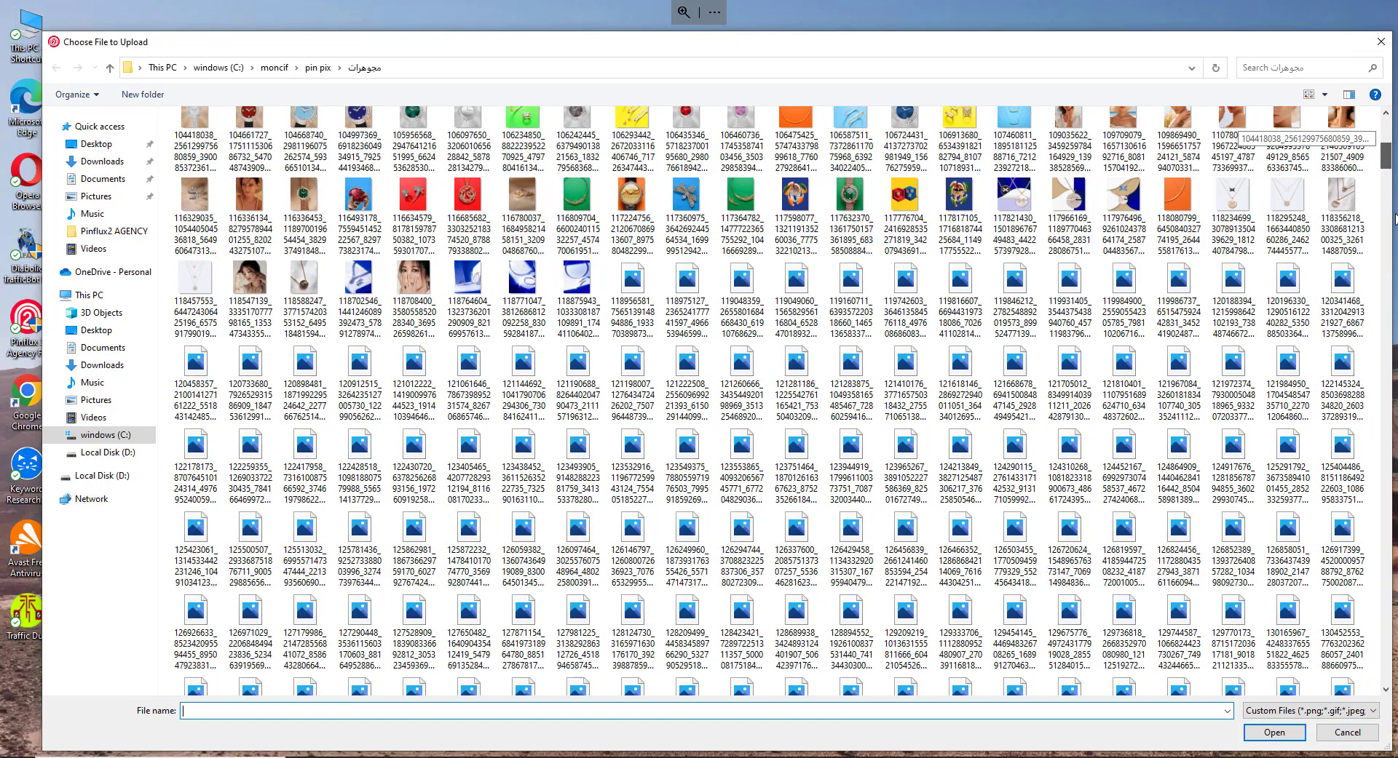
{"action": "scroll", "coordinate": [1393, 216], "scroll_direction": "down", "scroll_amount": 5}
{"action": "scroll", "coordinate": [1385, 125], "scroll_direction": "down", "scroll_amount": 10}
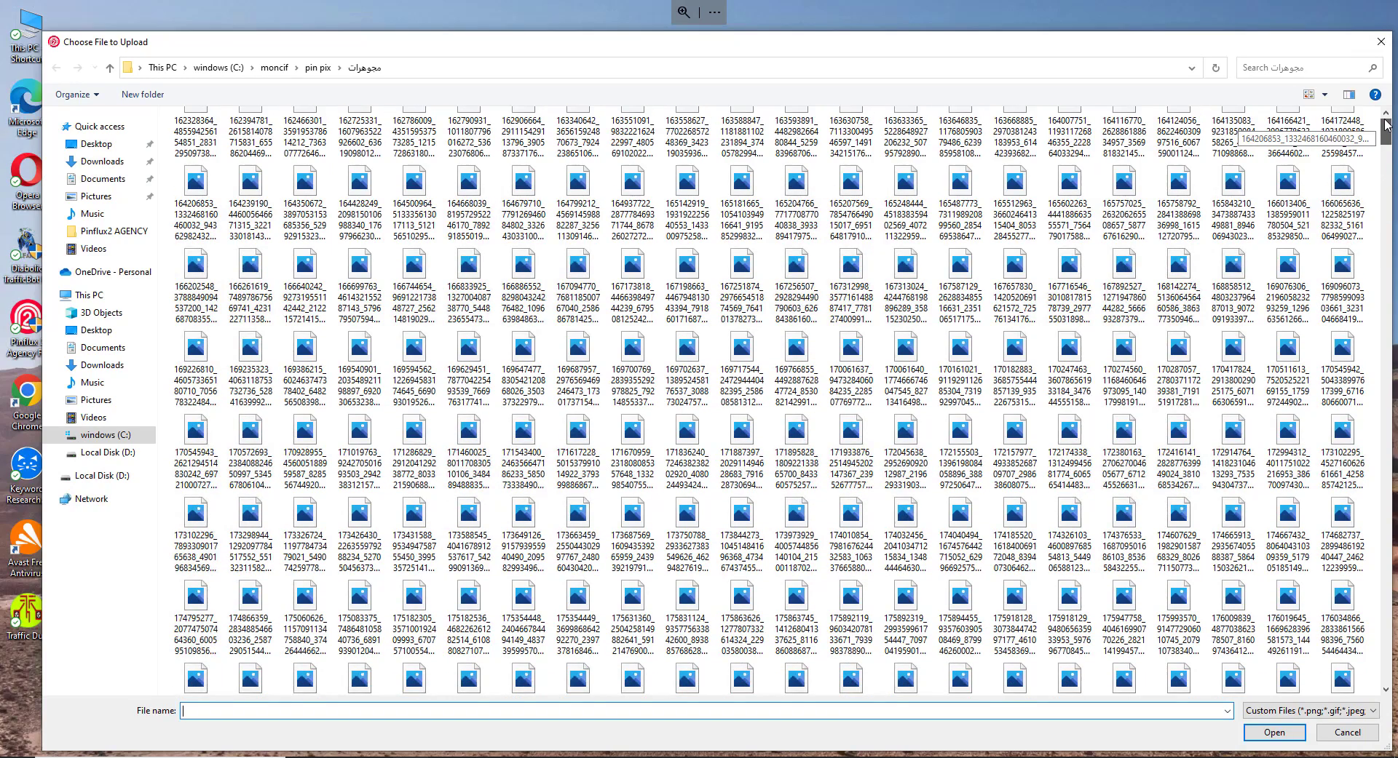
{"action": "scroll", "coordinate": [1385, 122], "scroll_direction": "up", "scroll_amount": 10}
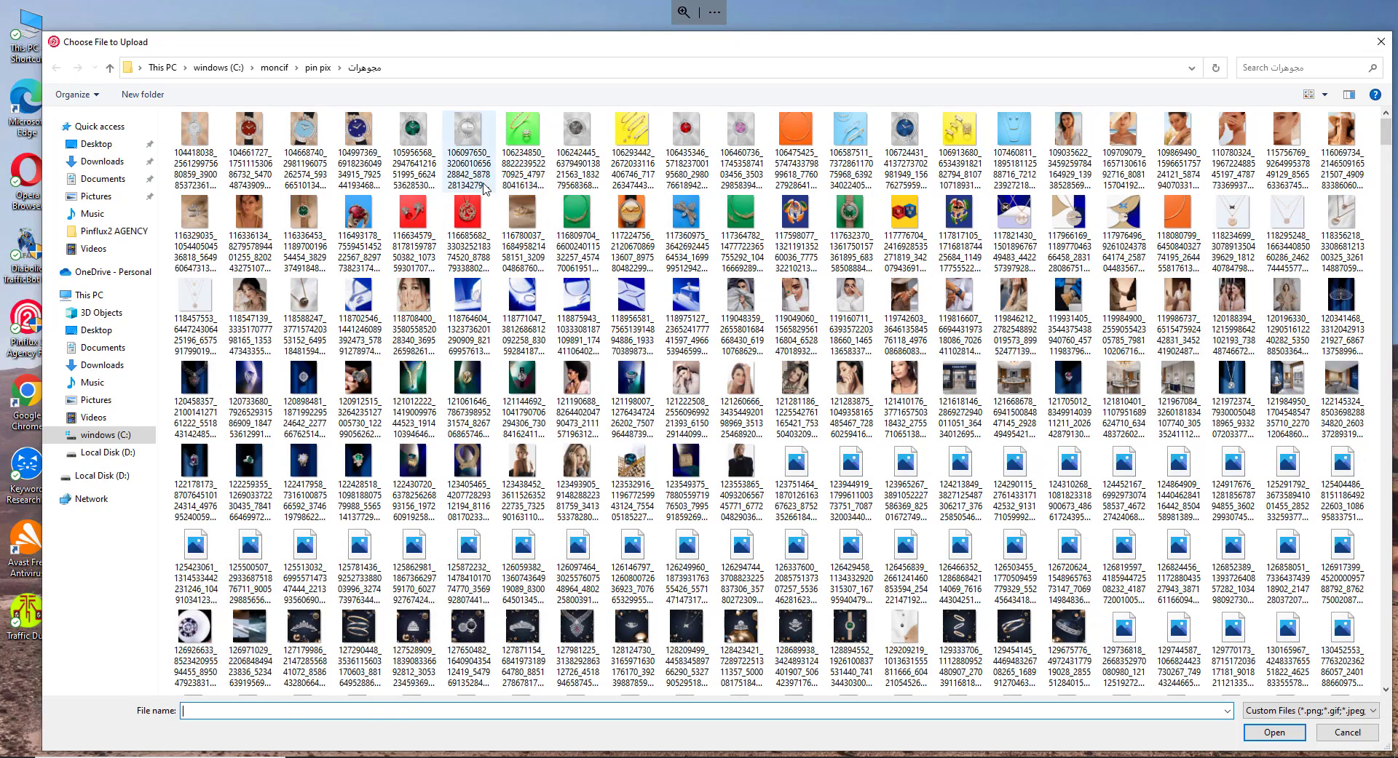
{"action": "left_click", "coordinate": [468, 213]}
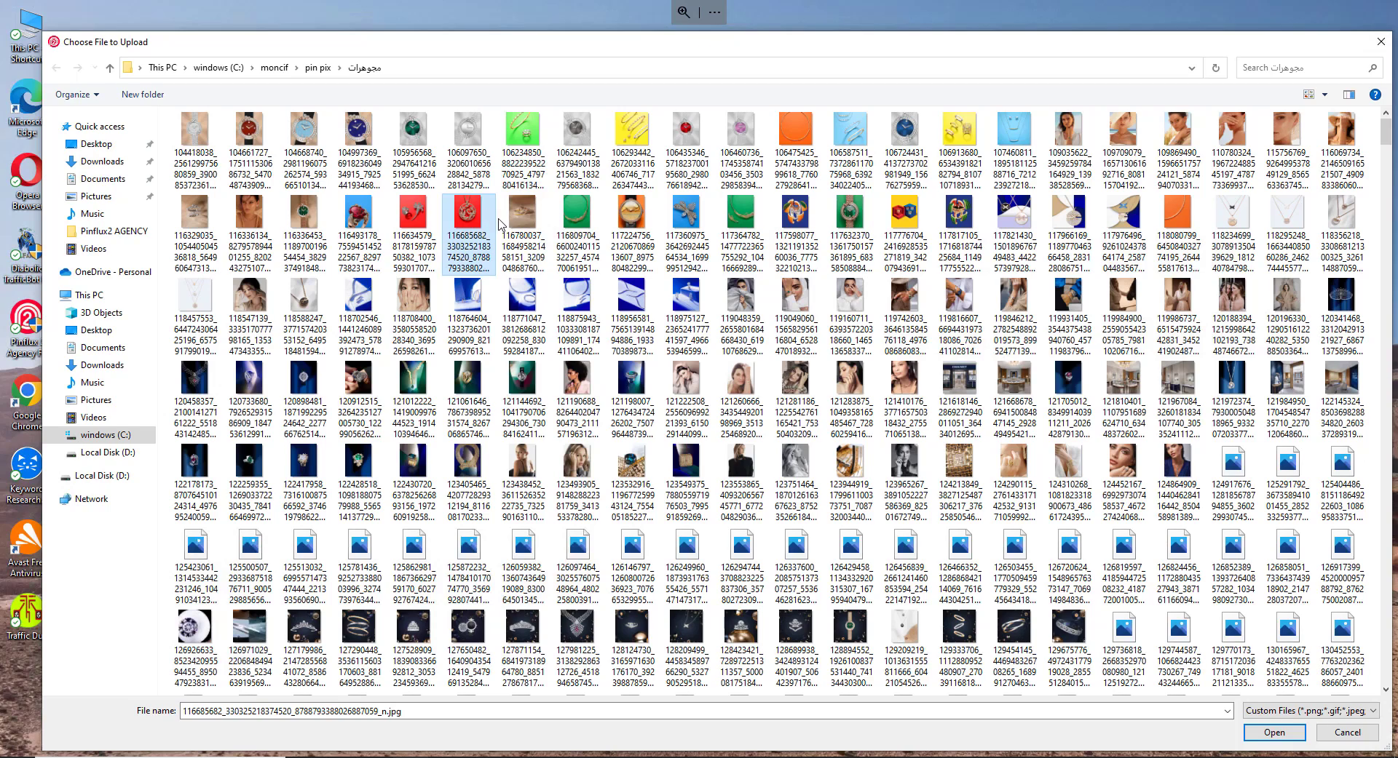
{"action": "key", "text": "ctrl+a"}
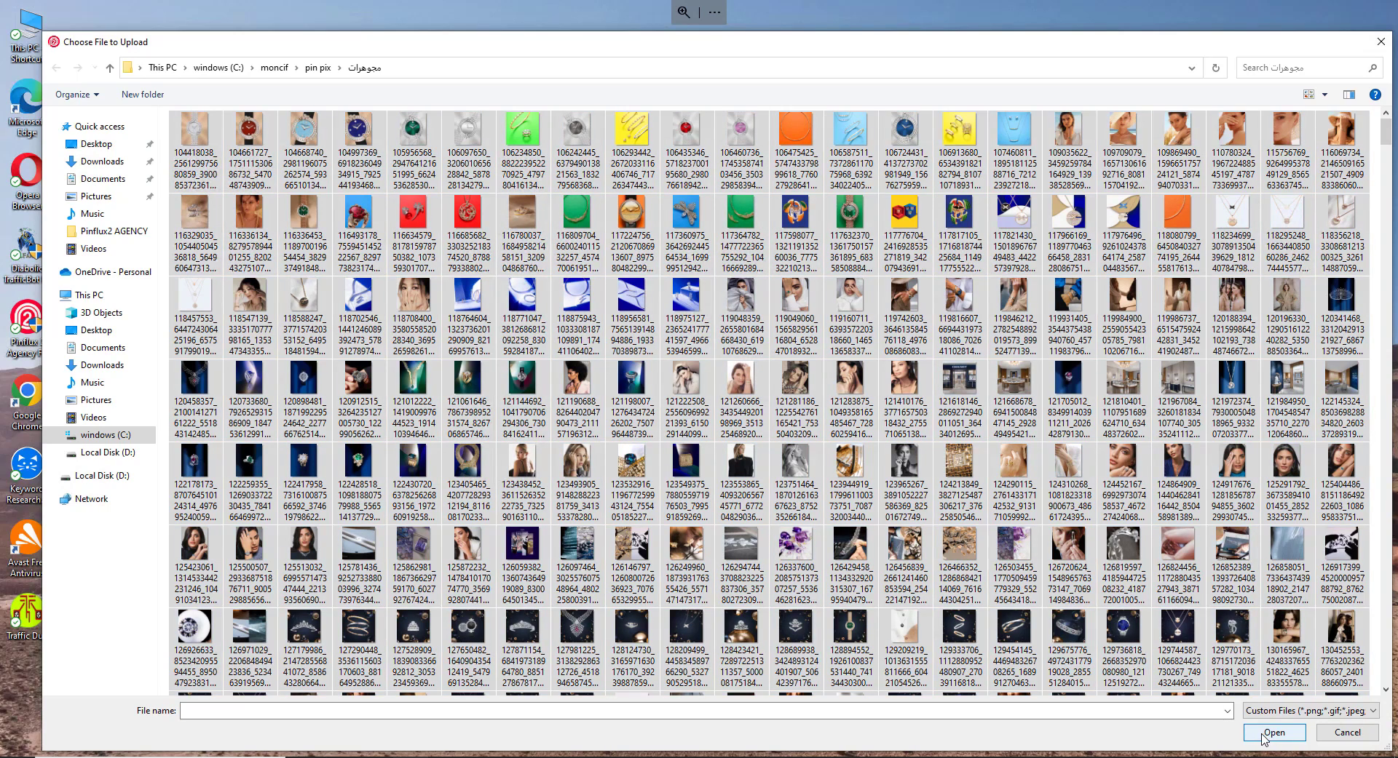
{"action": "left_click", "coordinate": [1262, 737]}
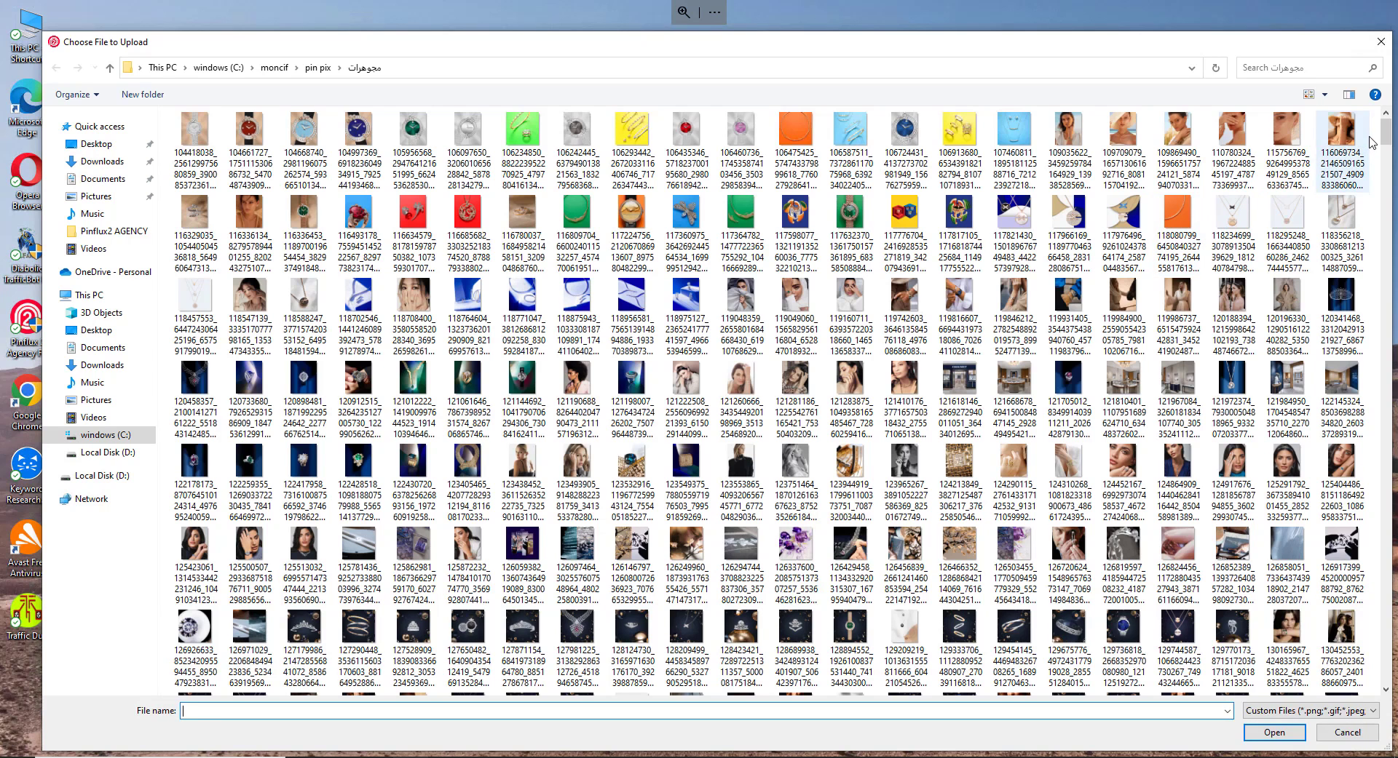
Step: Reselect every image thumbnail in the folder and open them for upload
{"action": "left_click_drag", "start_coordinate": [1378, 133], "coordinate": [254, 519]}
{"action": "left_click", "coordinate": [253, 510]}
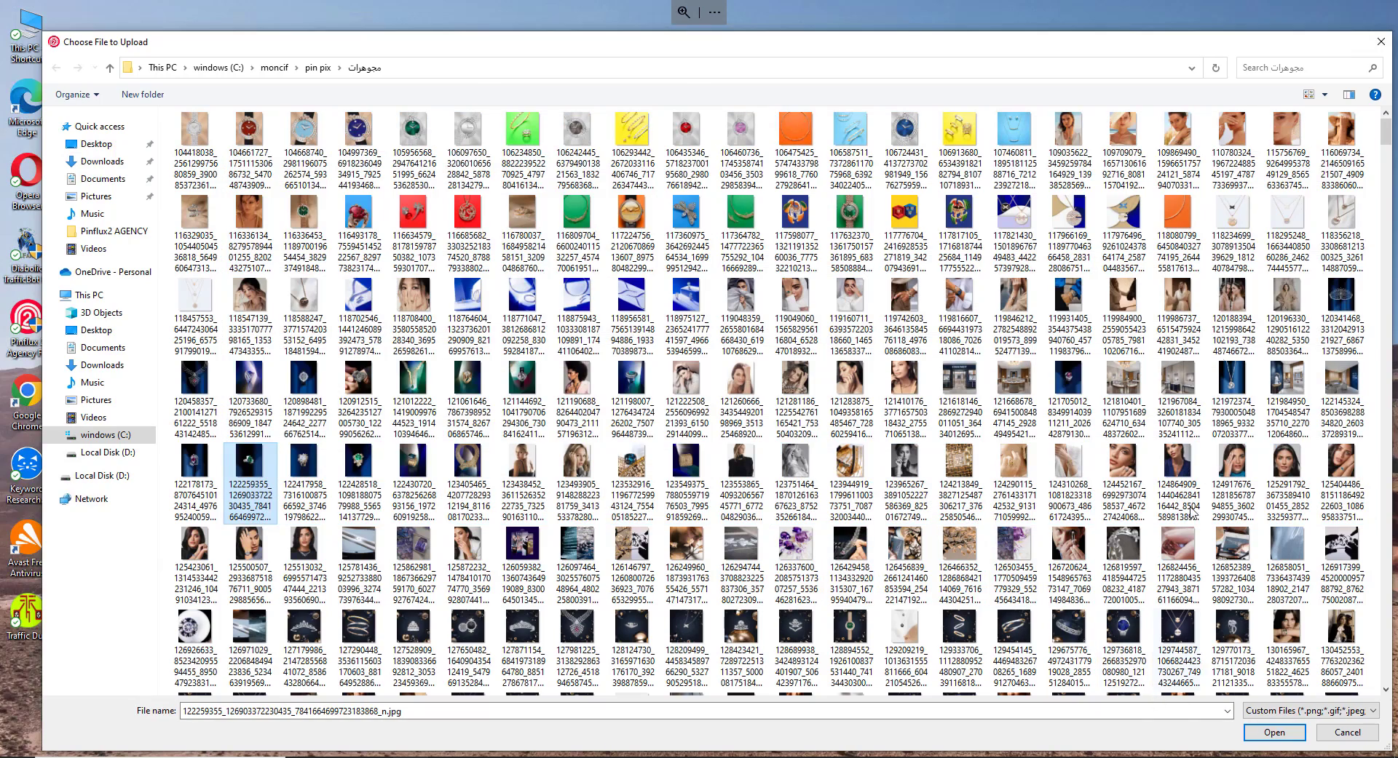
{"action": "mouse_move", "coordinate": [1367, 115]}
{"action": "left_mouse_down"}
{"action": "mouse_move", "coordinate": [1260, 194]}
{"action": "mouse_move", "coordinate": [169, 526]}
{"action": "mouse_move", "coordinate": [191, 570]}
{"action": "left_mouse_up"}
{"action": "left_click", "coordinate": [1273, 732]}
Step: Save the upload settings and confirm the pending images total 1584
{"action": "left_click", "coordinate": [653, 511]}
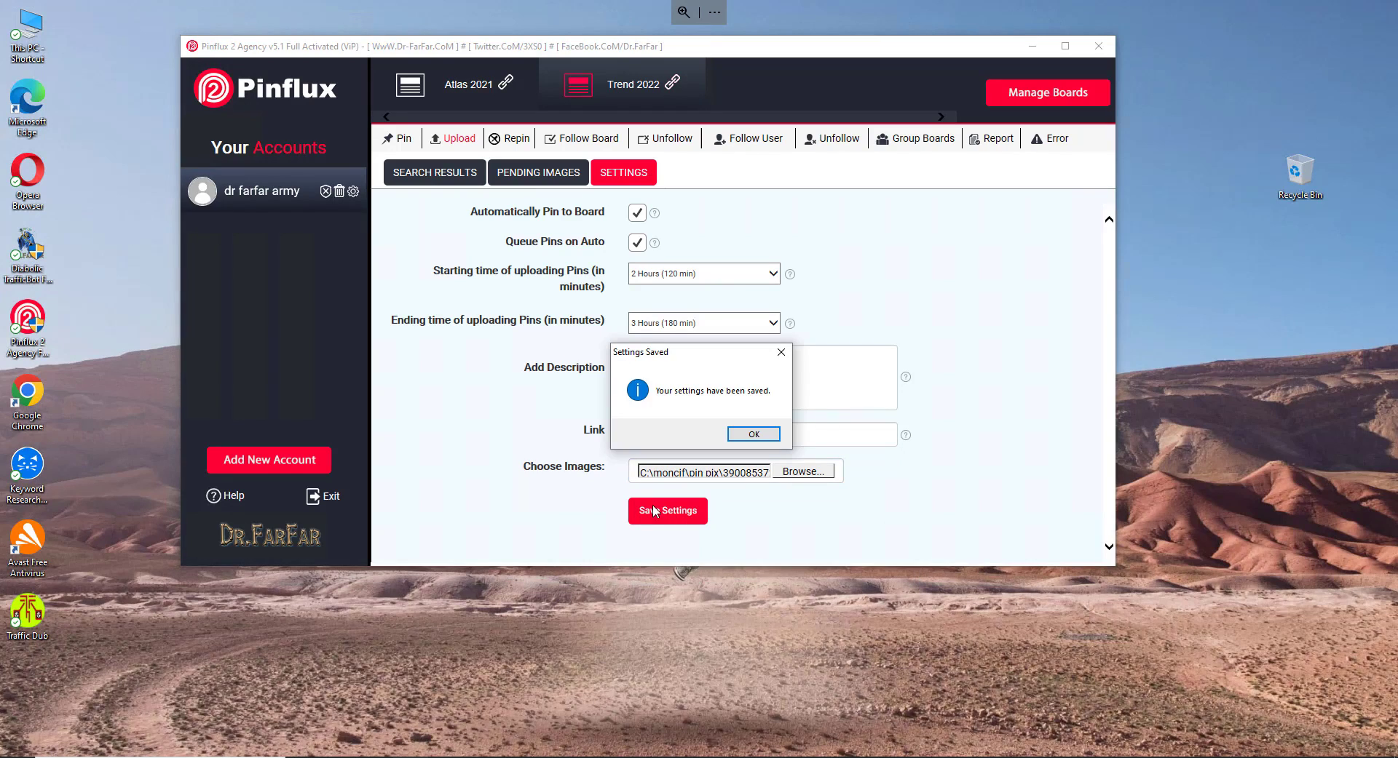
{"action": "left_click", "coordinate": [752, 436]}
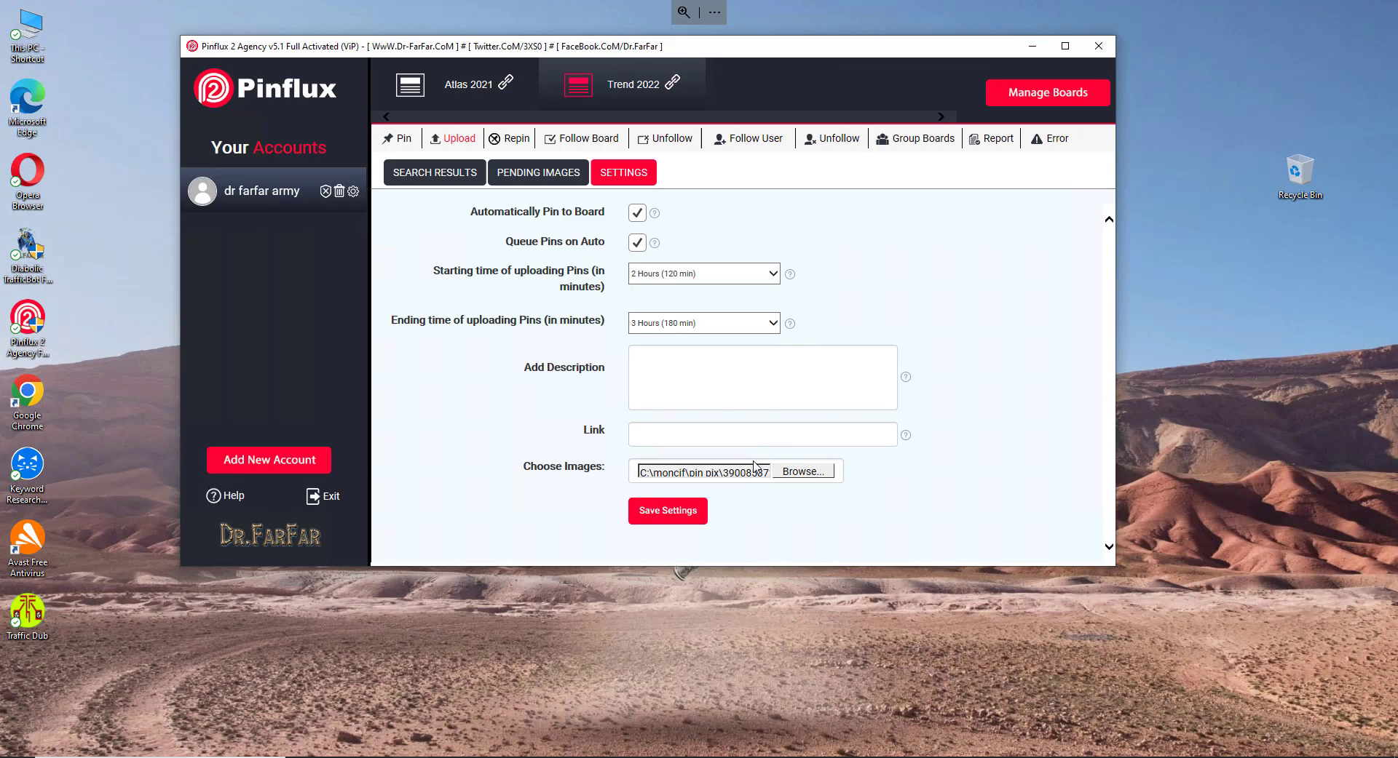
{"action": "left_click", "coordinate": [537, 171]}
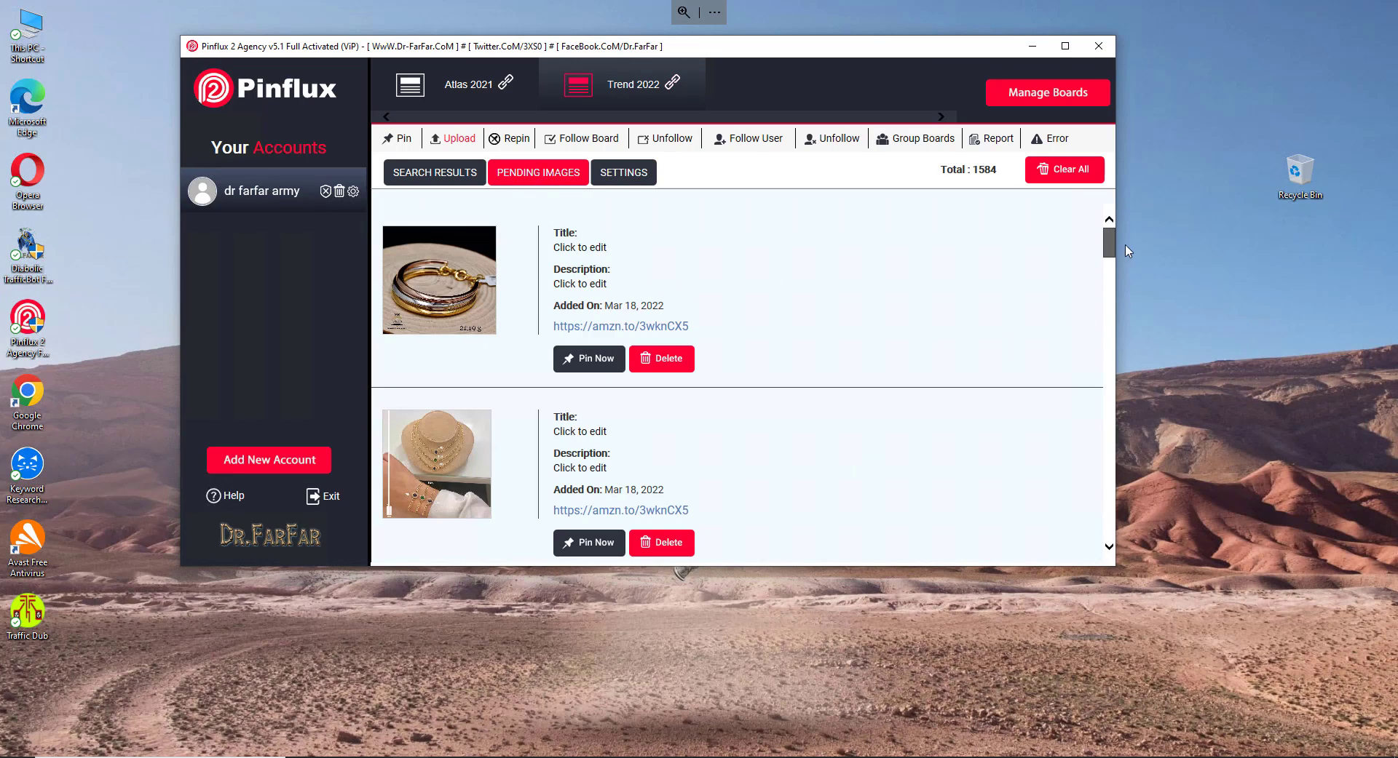
{"action": "scroll", "coordinate": [1109, 289], "scroll_direction": "down", "scroll_amount": 5}
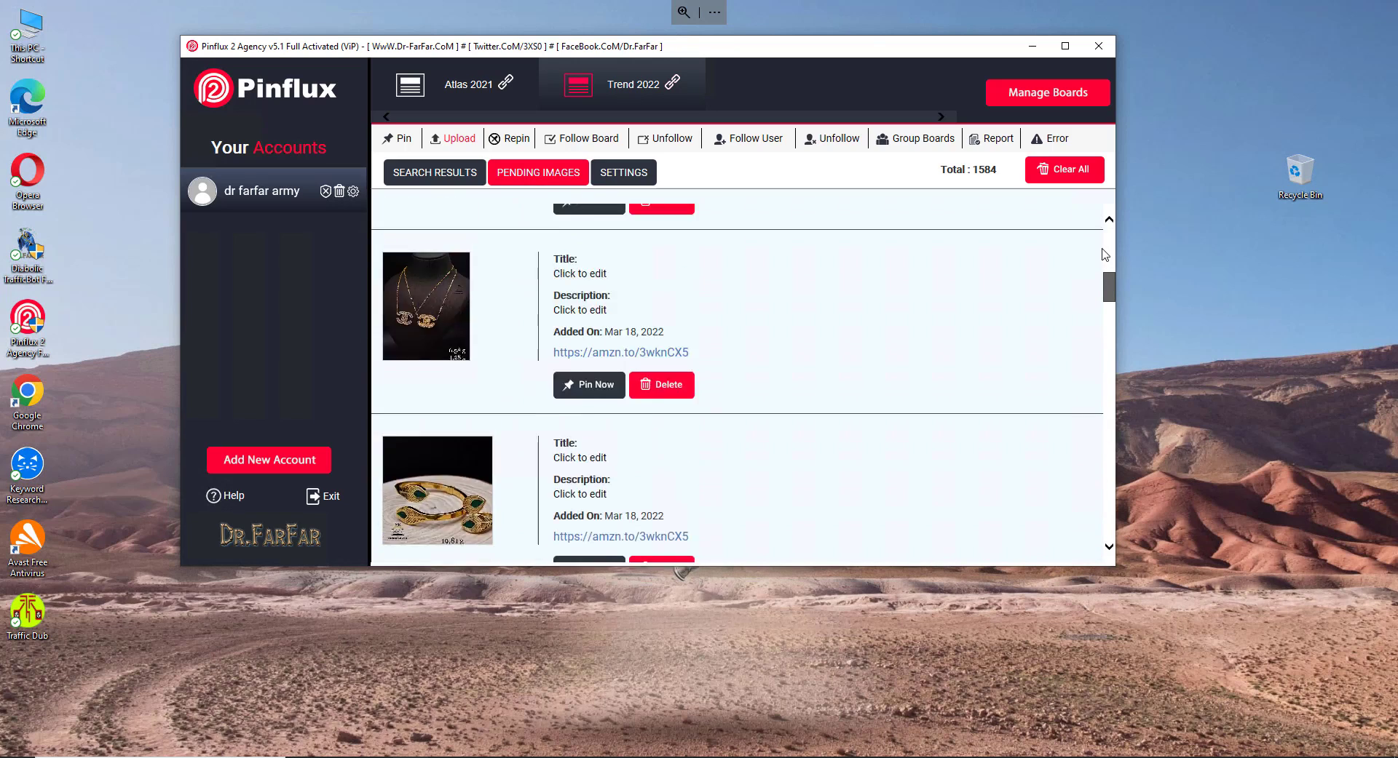
{"action": "scroll", "coordinate": [1108, 216], "scroll_direction": "up", "scroll_amount": 5}
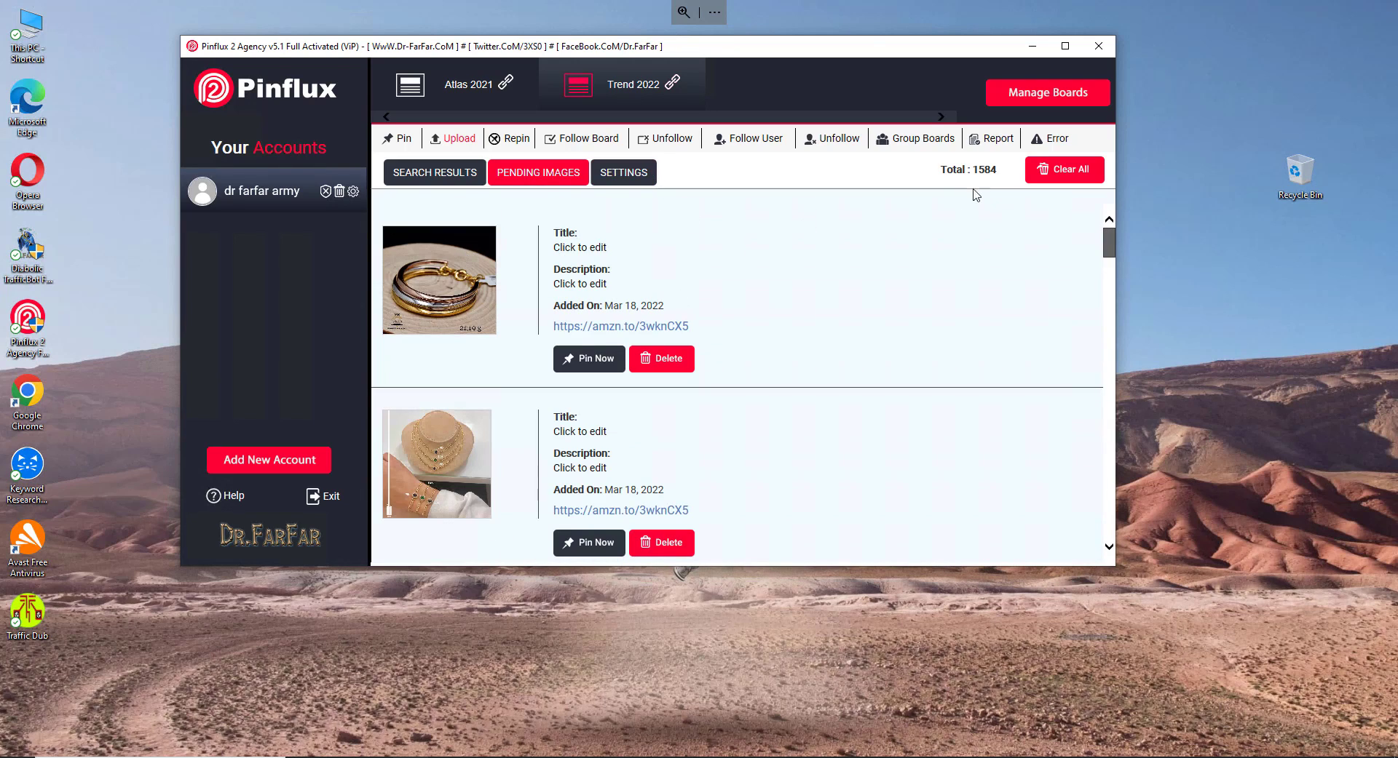
{"action": "left_click_drag", "start_coordinate": [996, 169], "coordinate": [967, 172]}
Step: Return to the pending images list and begin editing the first pin's title
{"action": "left_click", "coordinate": [627, 176]}
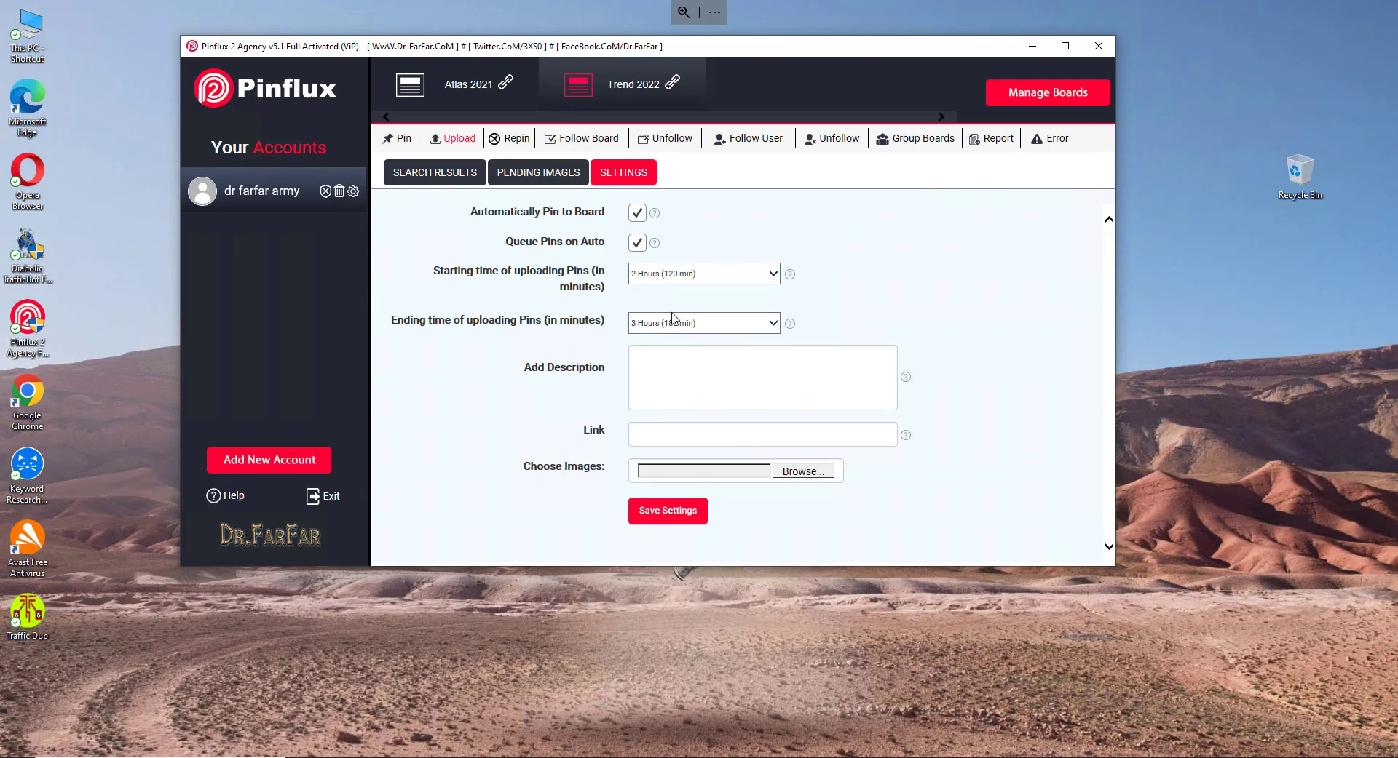
{"action": "left_click", "coordinate": [510, 172]}
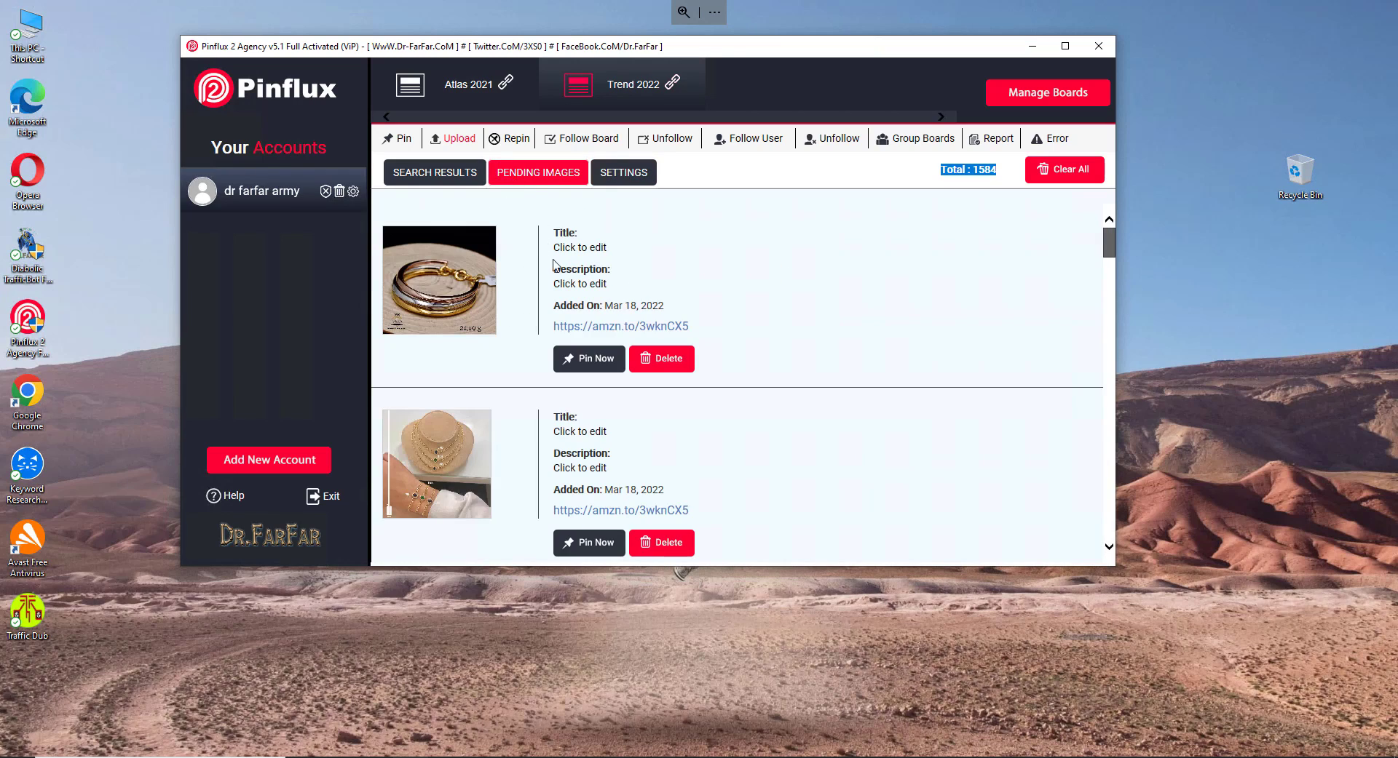
{"action": "left_click", "coordinate": [579, 247]}
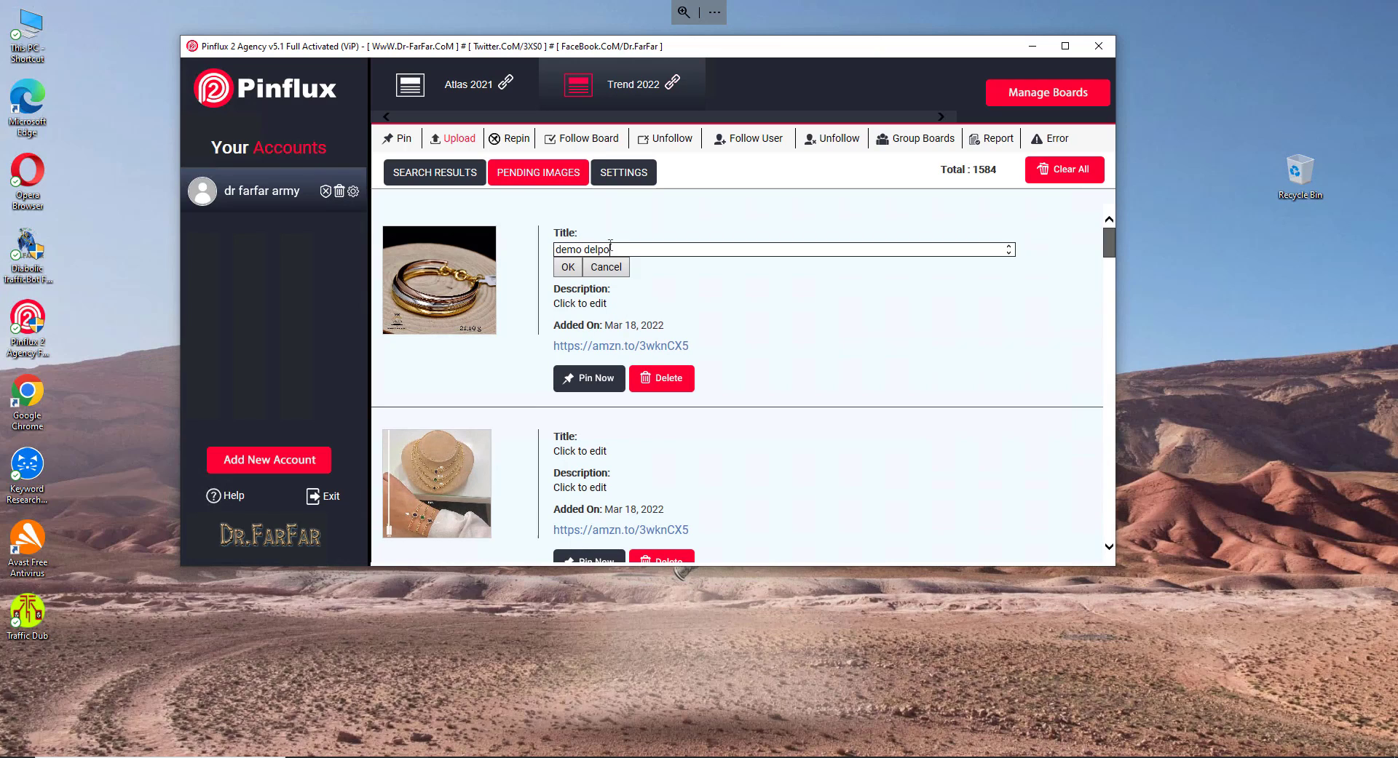
Step: Confirm the title 'demo delpo' and give the first pin the description 'dfdsafas'
{"action": "left_click", "coordinate": [568, 267]}
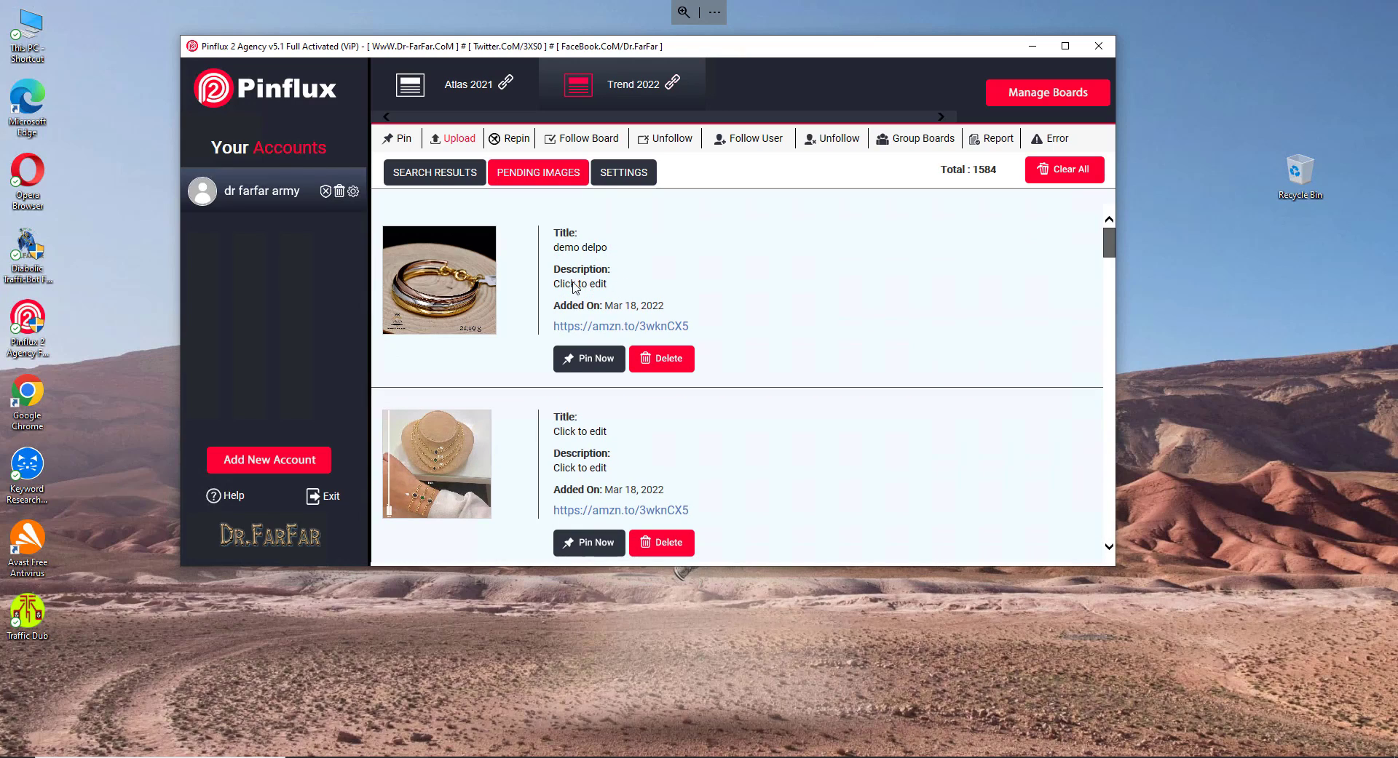
{"action": "left_click", "coordinate": [569, 285]}
{"action": "type", "text": "dfdsafas"}
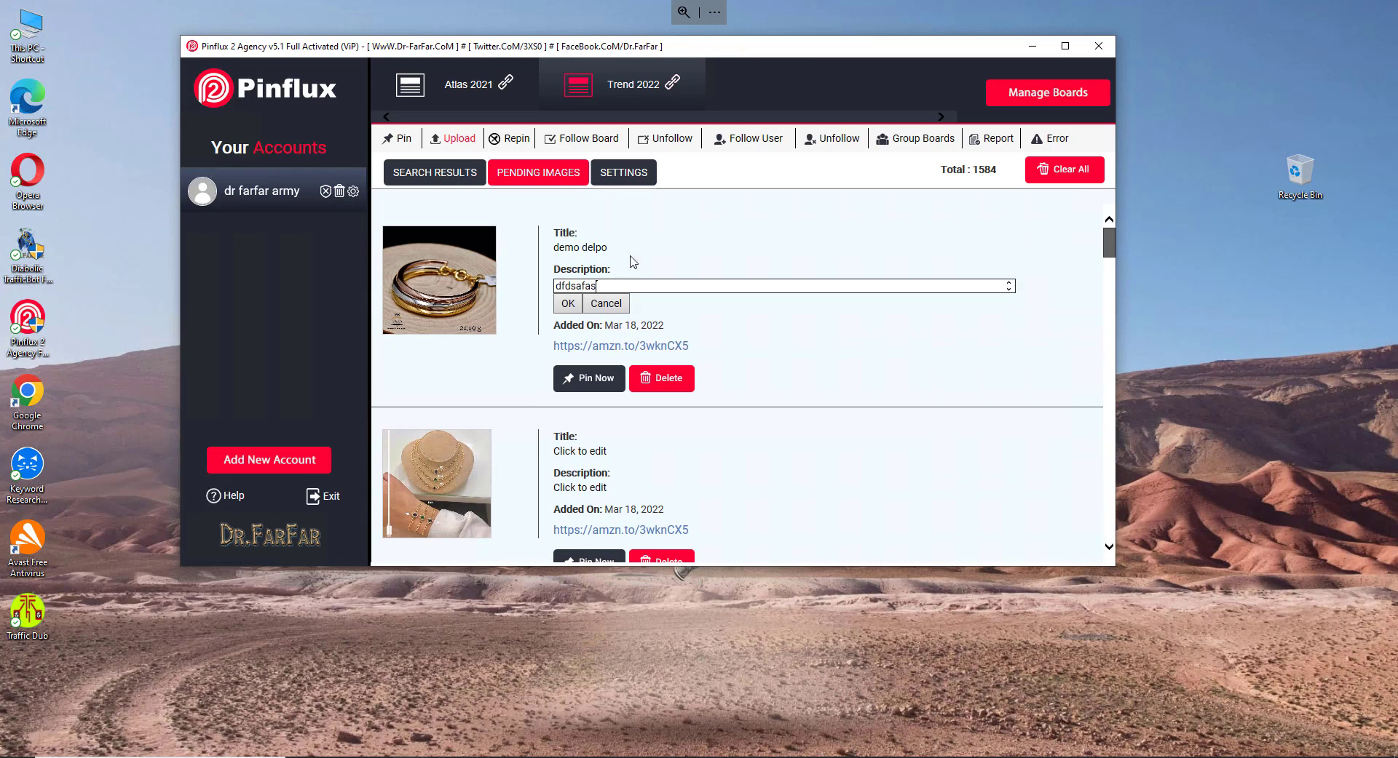
{"action": "left_click", "coordinate": [567, 303]}
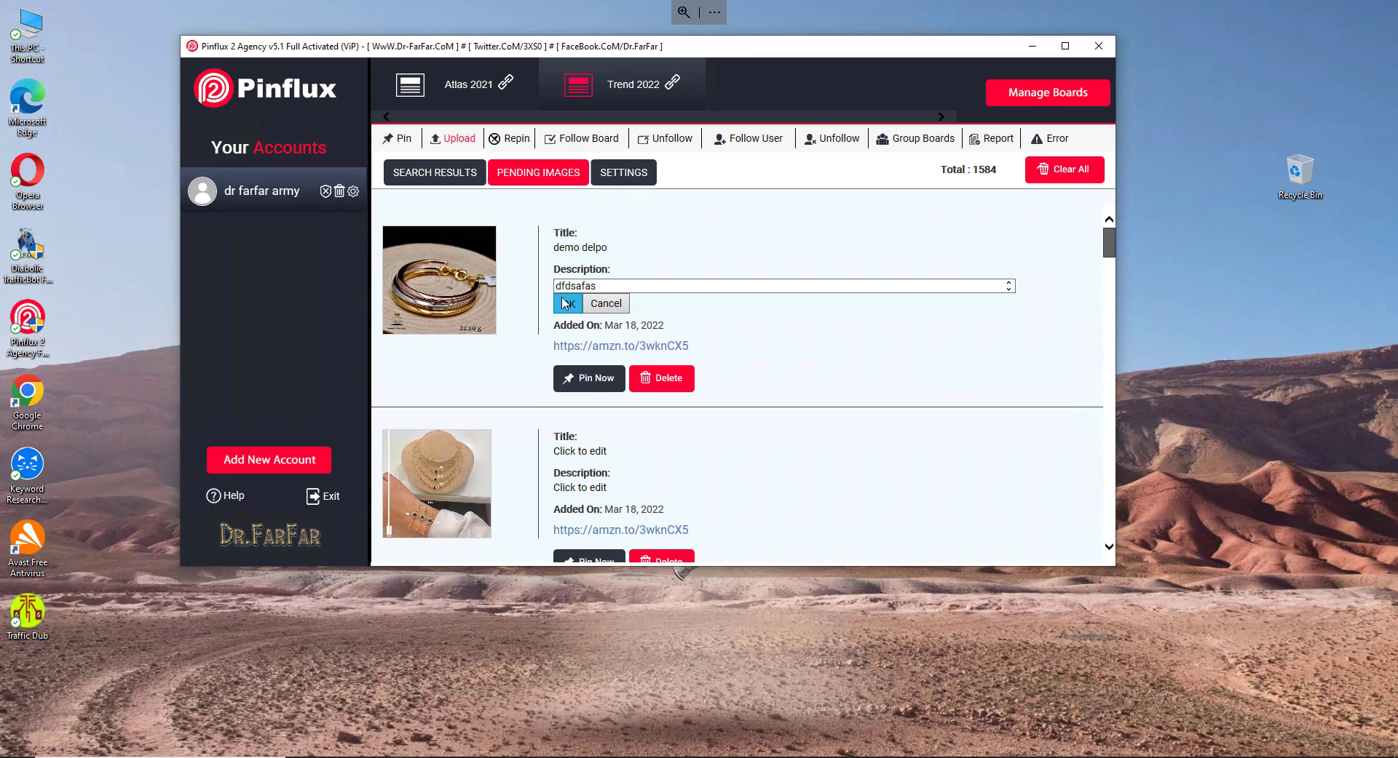
Step: Check the upload settings' Link field and revisit the first pending pin's title
{"action": "left_click", "coordinate": [631, 174]}
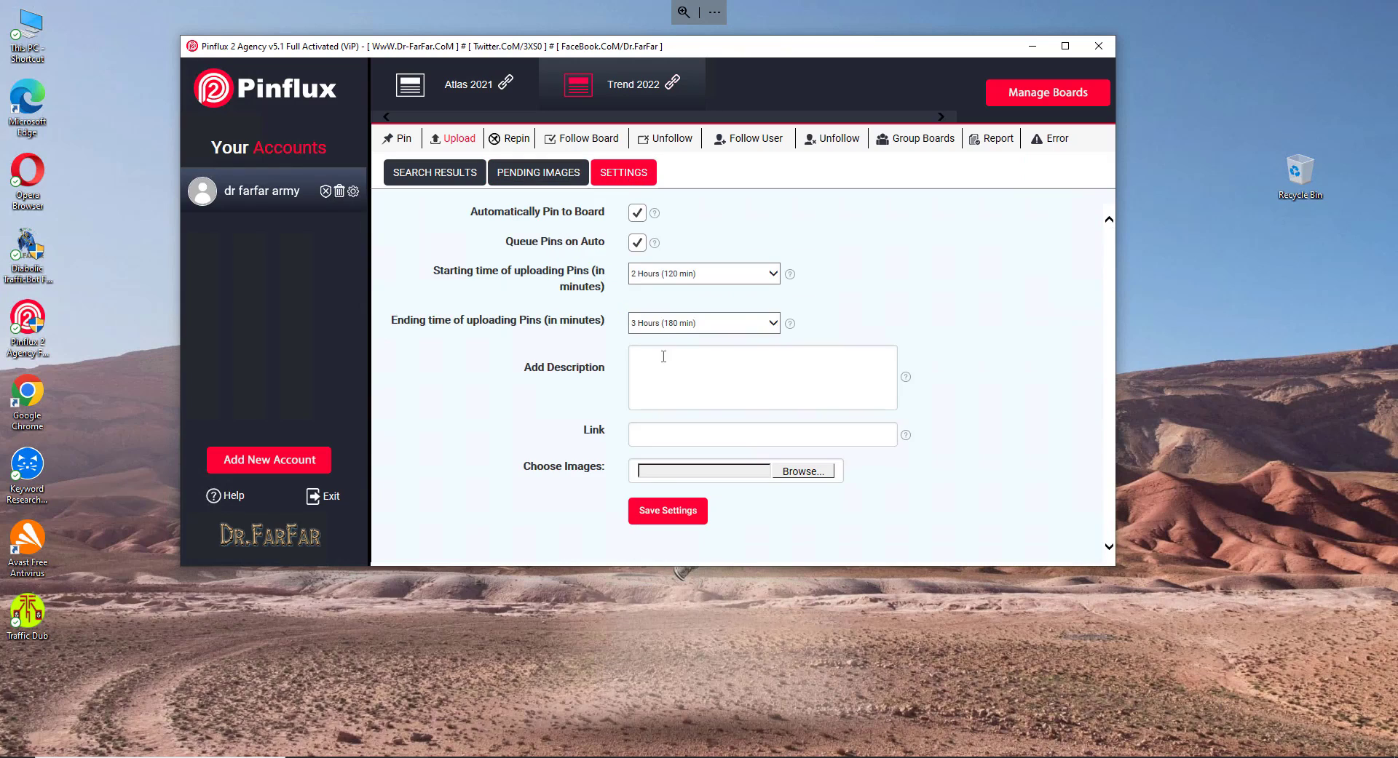
{"action": "left_click", "coordinate": [542, 186]}
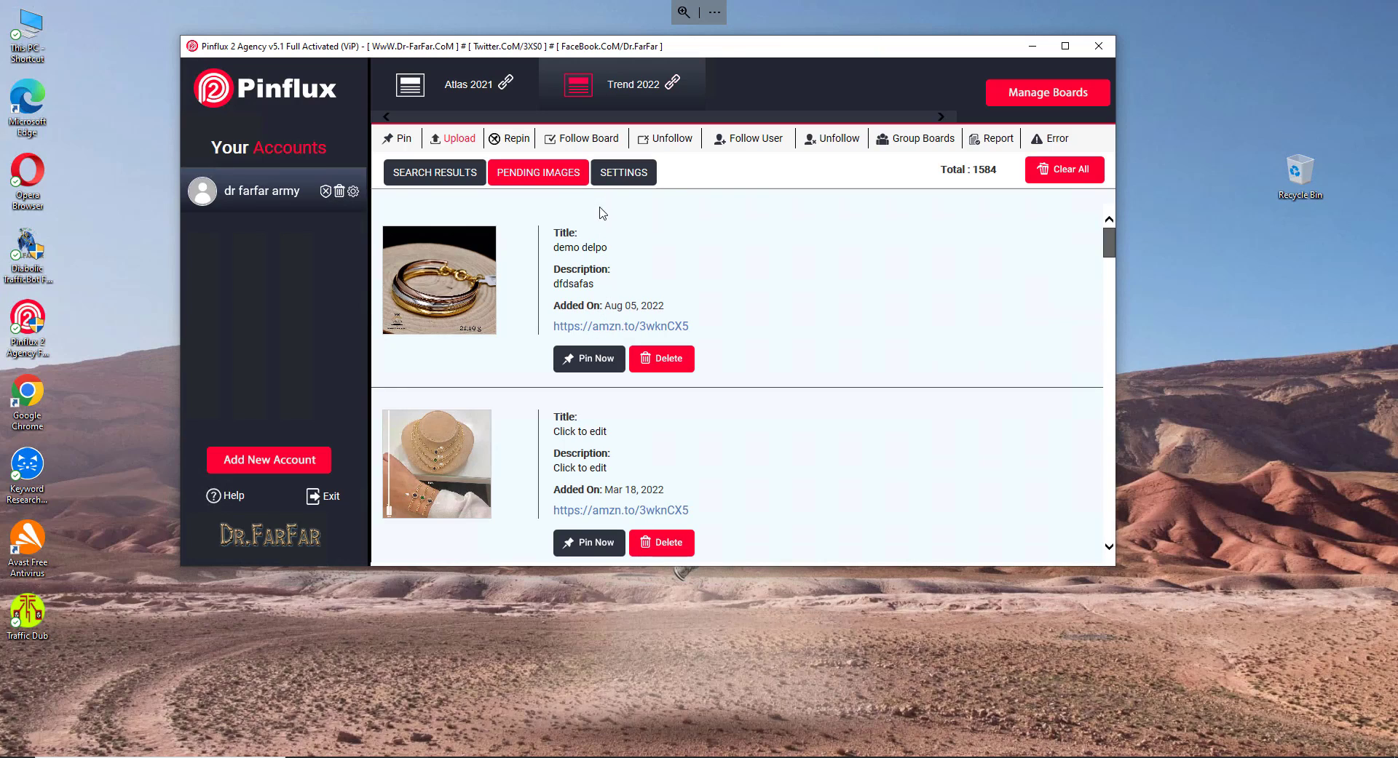
{"action": "left_click", "coordinate": [638, 177]}
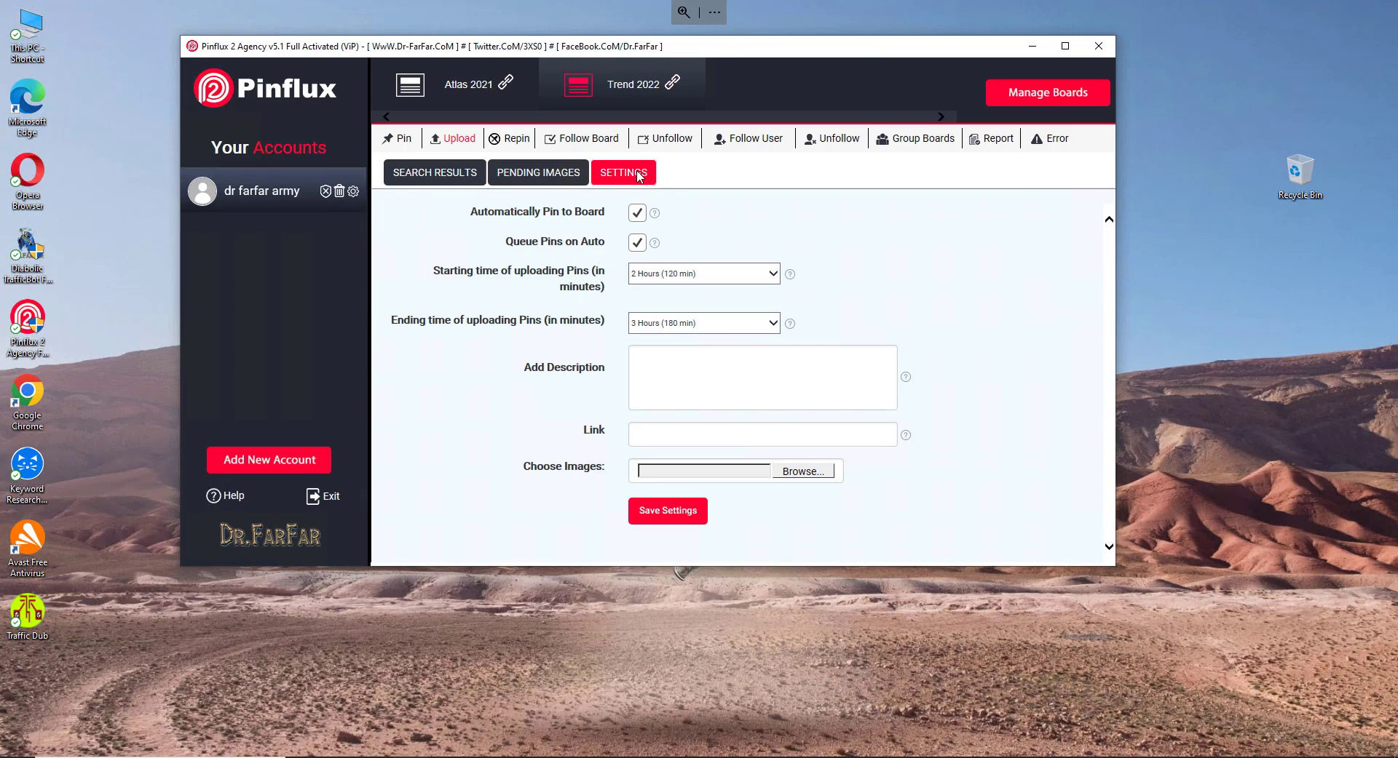
{"action": "left_click", "coordinate": [667, 436]}
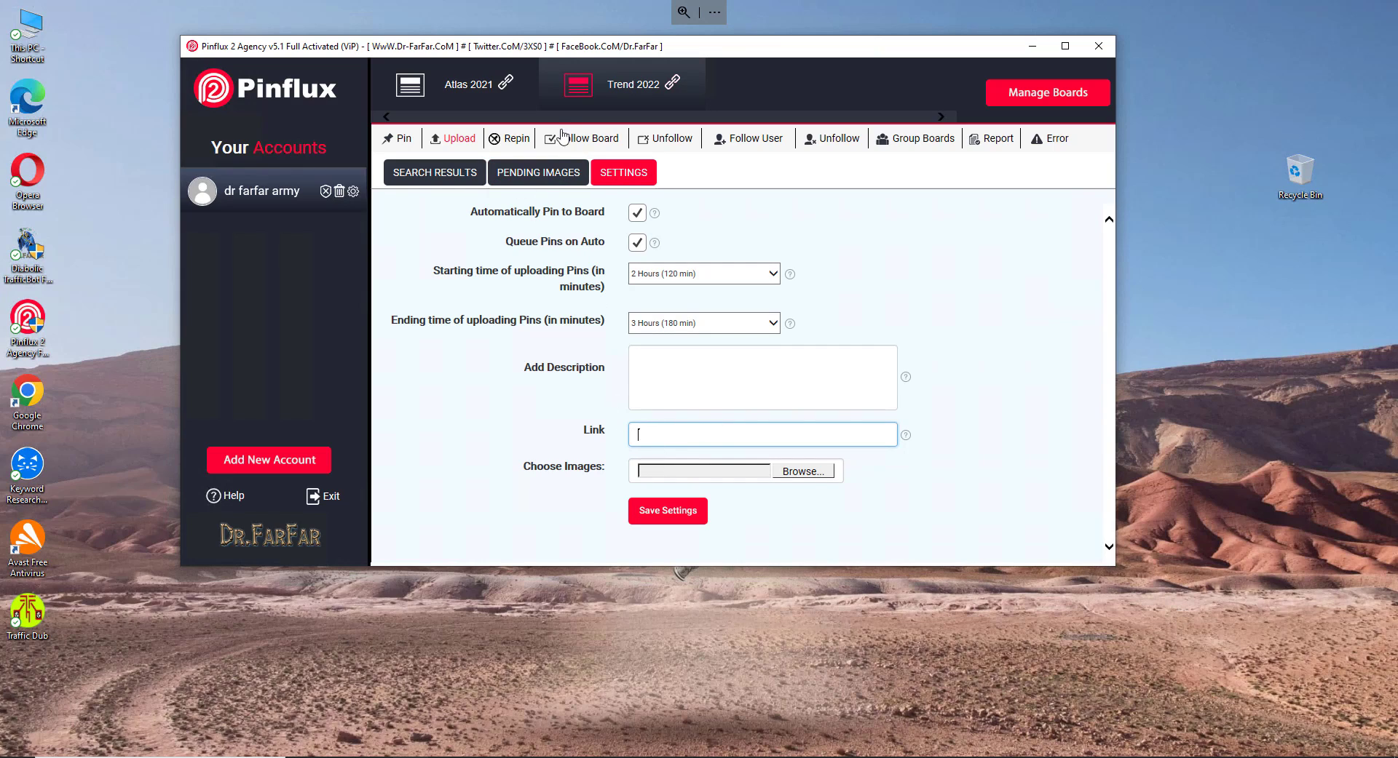
{"action": "left_click", "coordinate": [544, 179]}
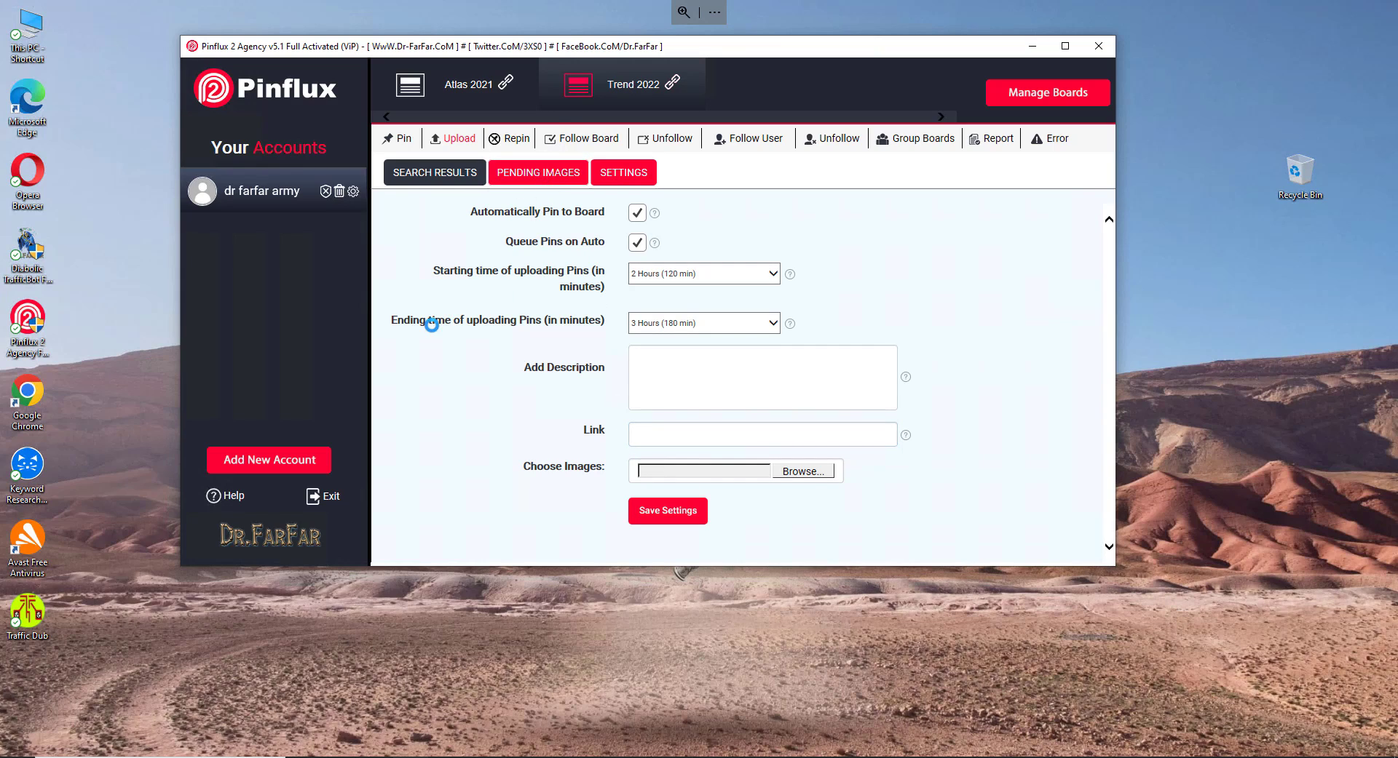
{"action": "left_click", "coordinate": [610, 180]}
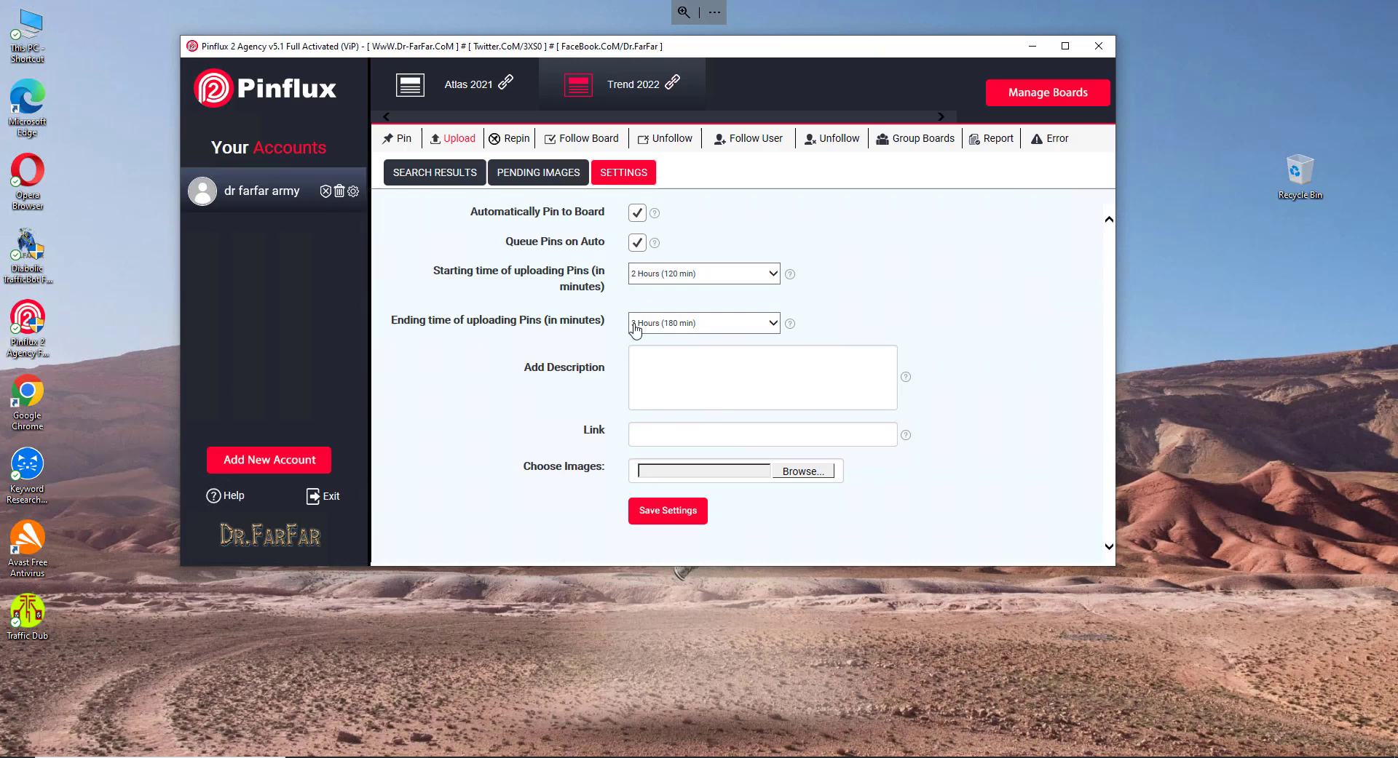
{"action": "left_click", "coordinate": [652, 433]}
{"action": "left_click", "coordinate": [549, 174]}
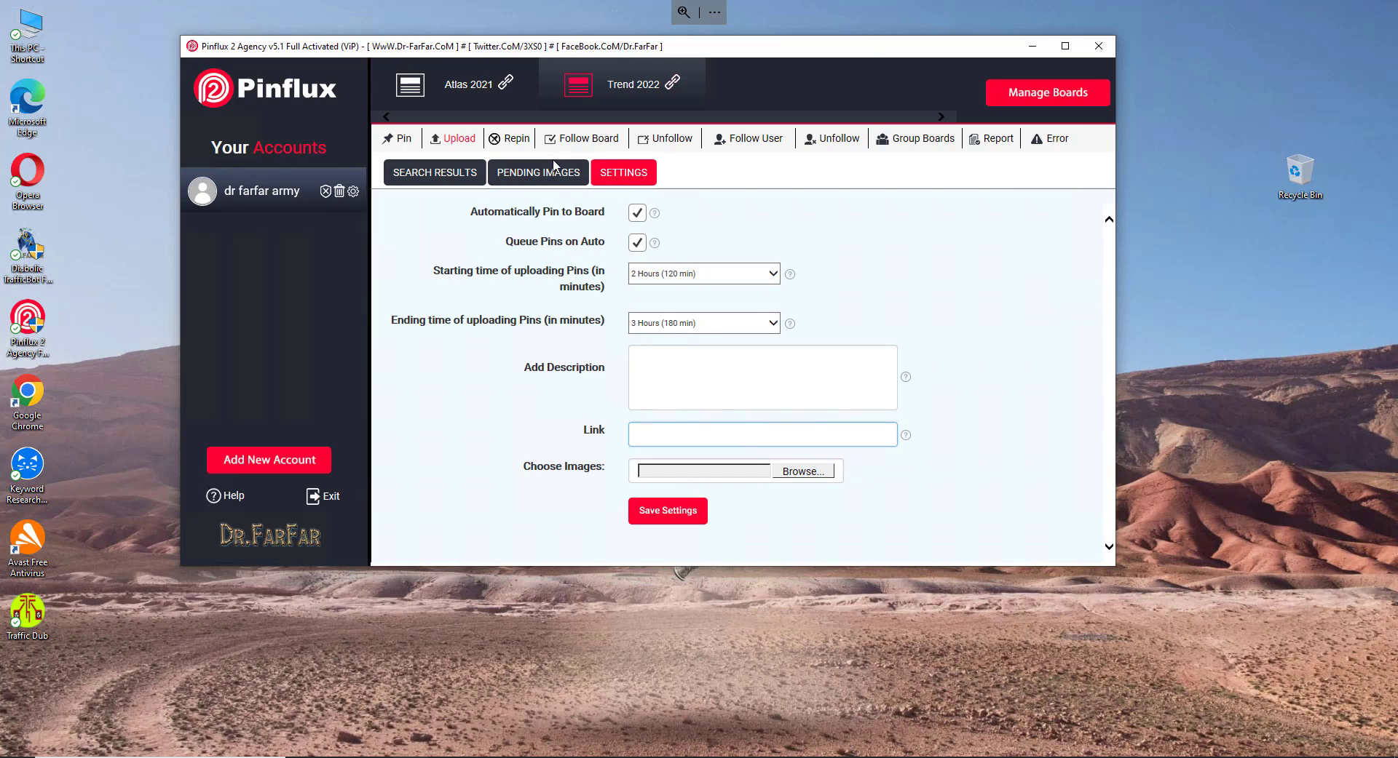
{"action": "left_click", "coordinate": [602, 250]}
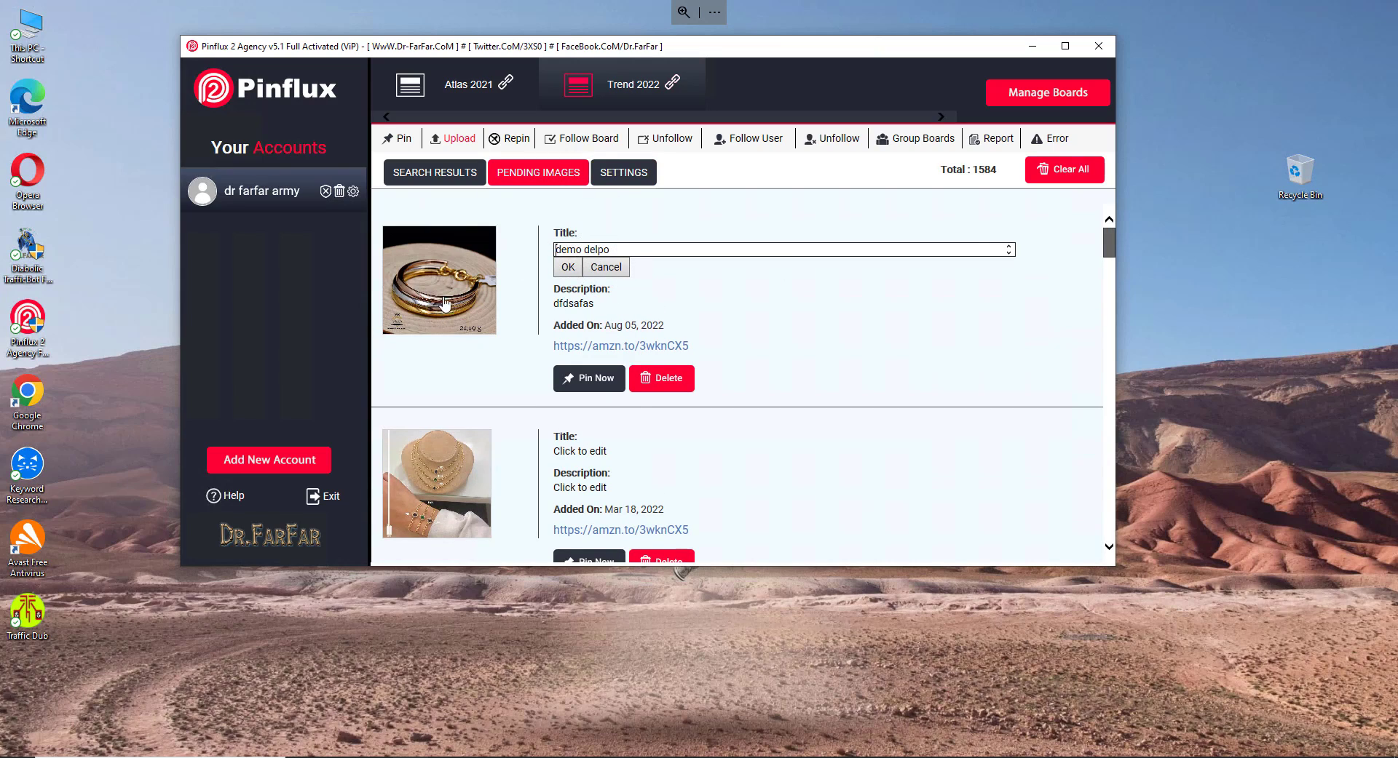
{"action": "left_click", "coordinate": [612, 180]}
Step: Open and close the board manager, then move the Pinflux window right
{"action": "left_click", "coordinate": [1001, 96]}
{"action": "left_click", "coordinate": [957, 255]}
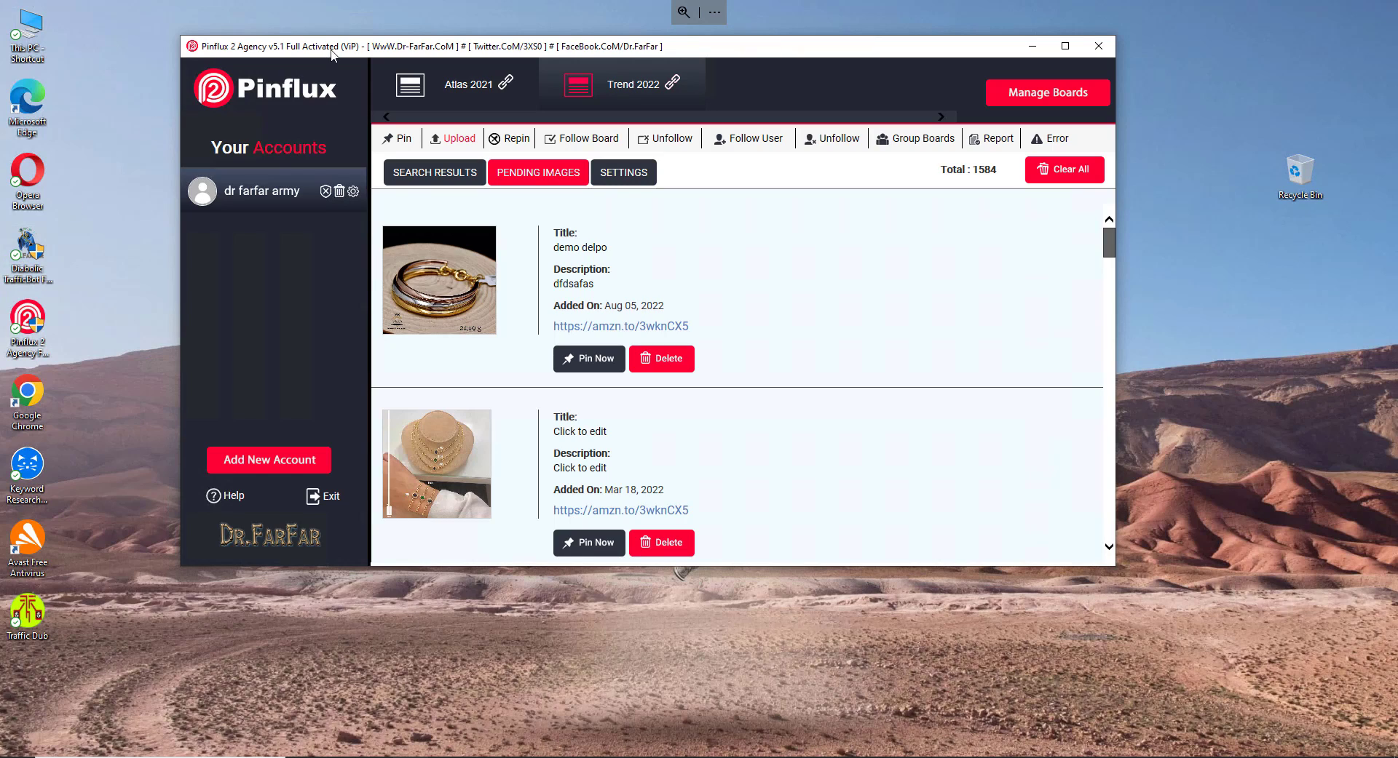
{"action": "left_click_drag", "start_coordinate": [338, 52], "coordinate": [439, 55]}
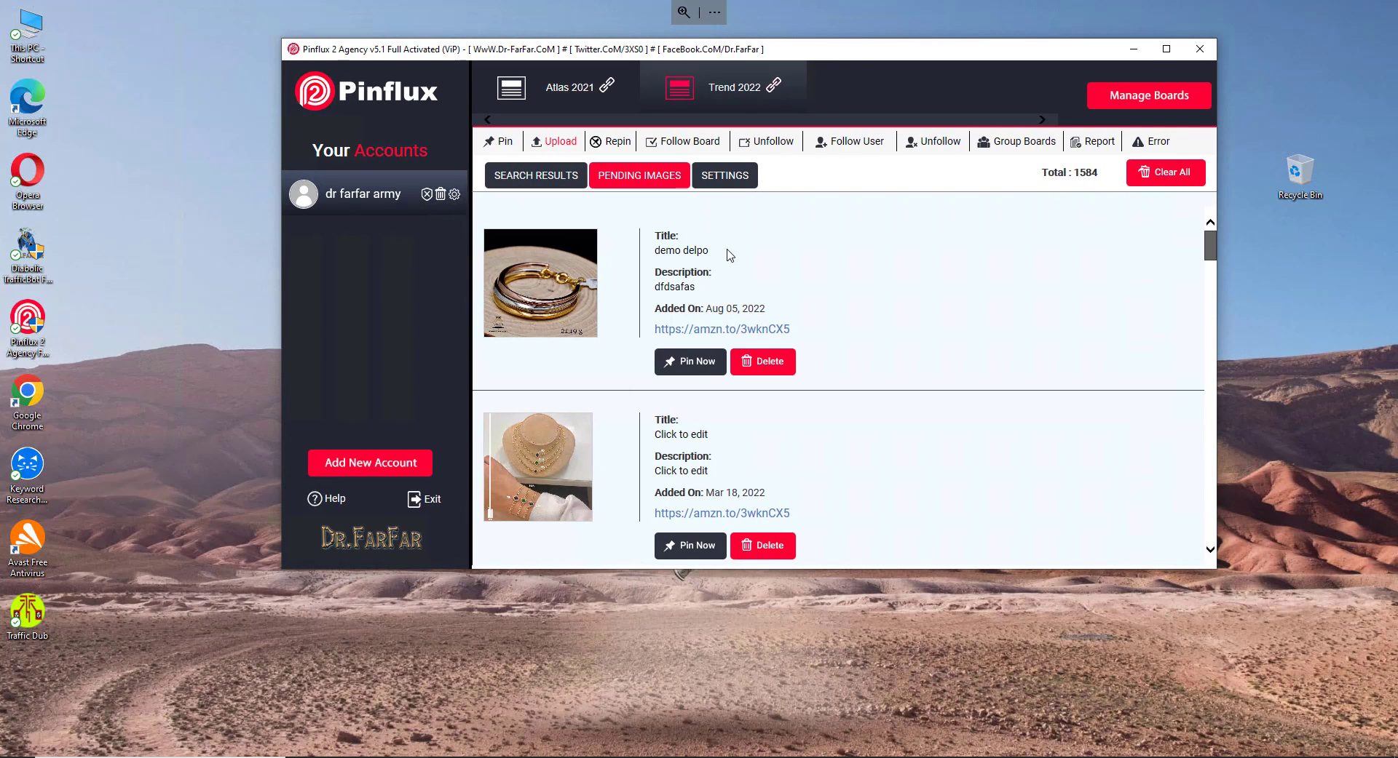
Step: Open the 'social media marketing tools' playlist, showing 7 videos and 519 views
{"action": "mouse_move", "coordinate": [1325, 6]}
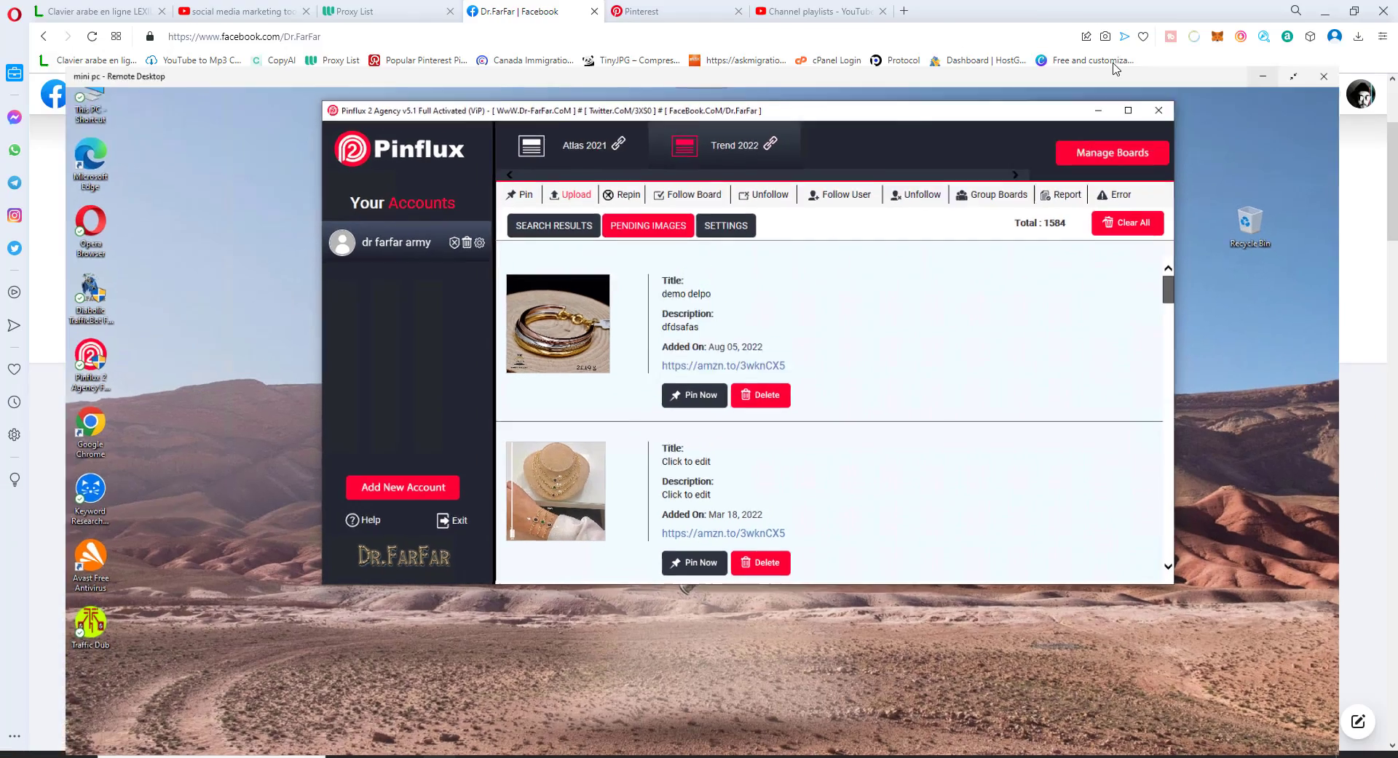
{"action": "left_click", "coordinate": [998, 78]}
{"action": "left_click", "coordinate": [240, 11]}
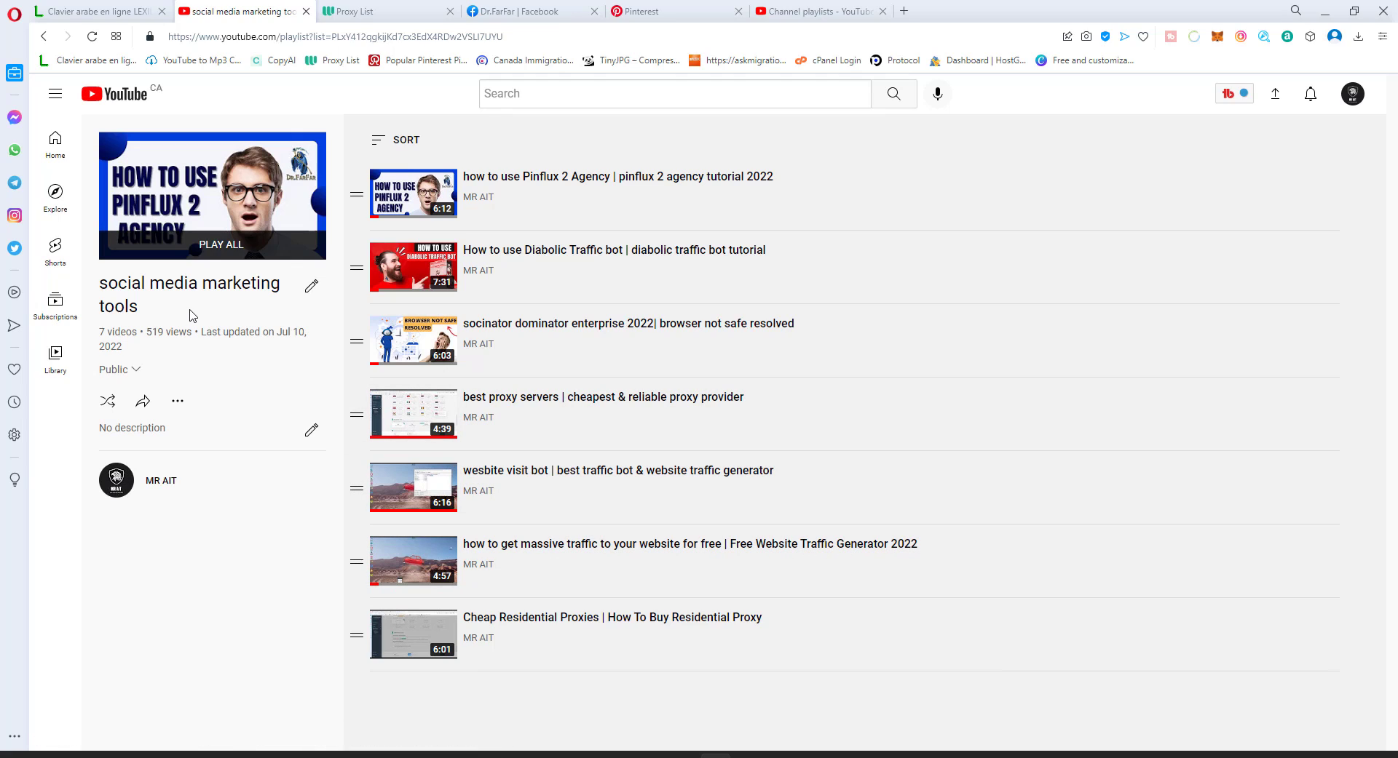
{"action": "left_click_drag", "start_coordinate": [191, 315], "coordinate": [169, 334]}
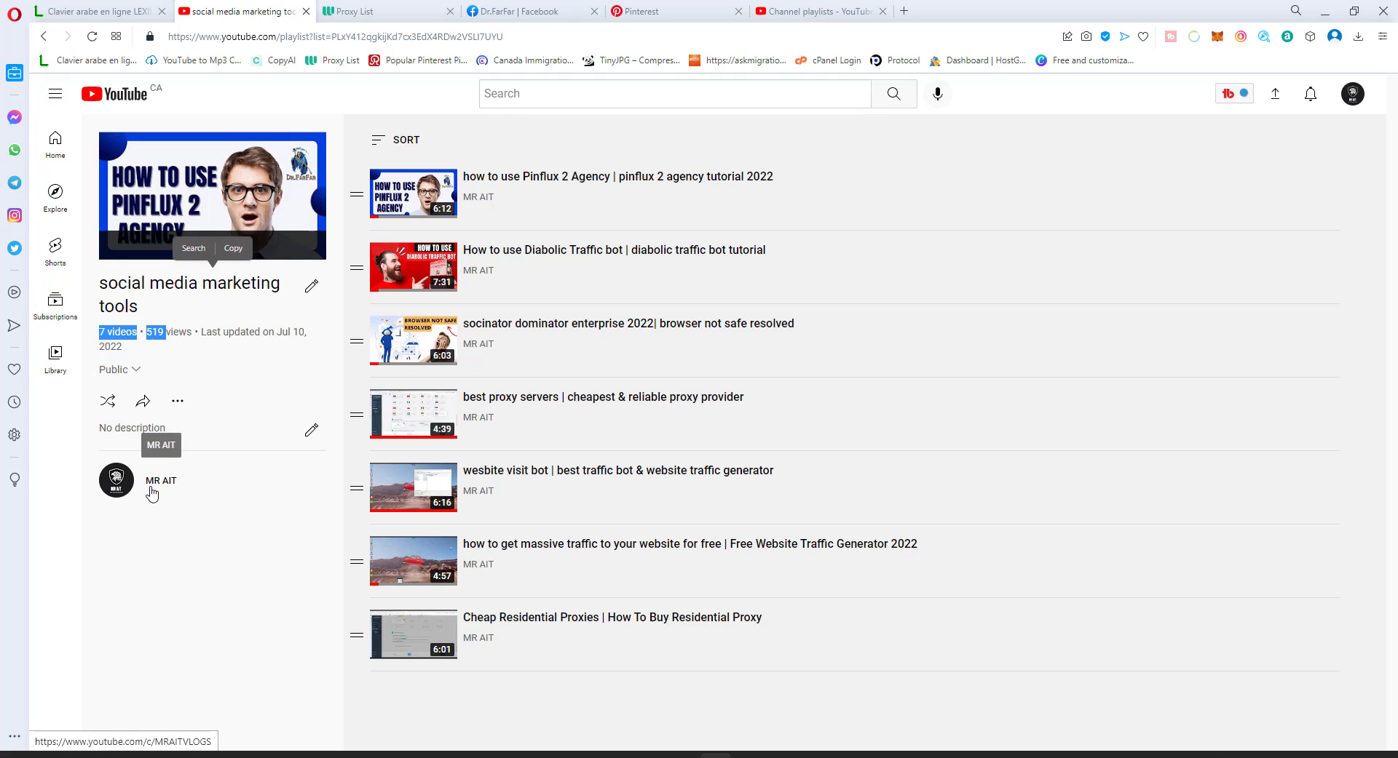
{"action": "left_click", "coordinate": [1046, 120]}
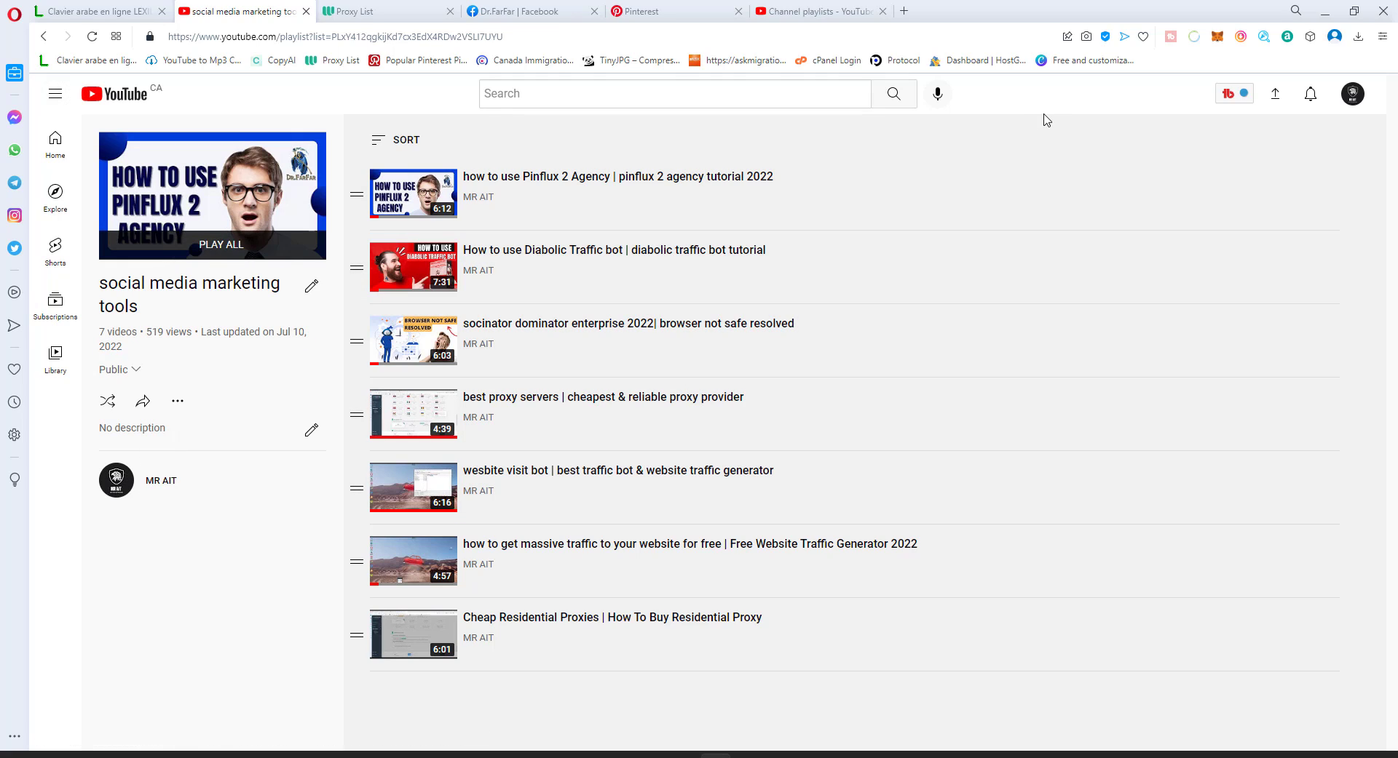